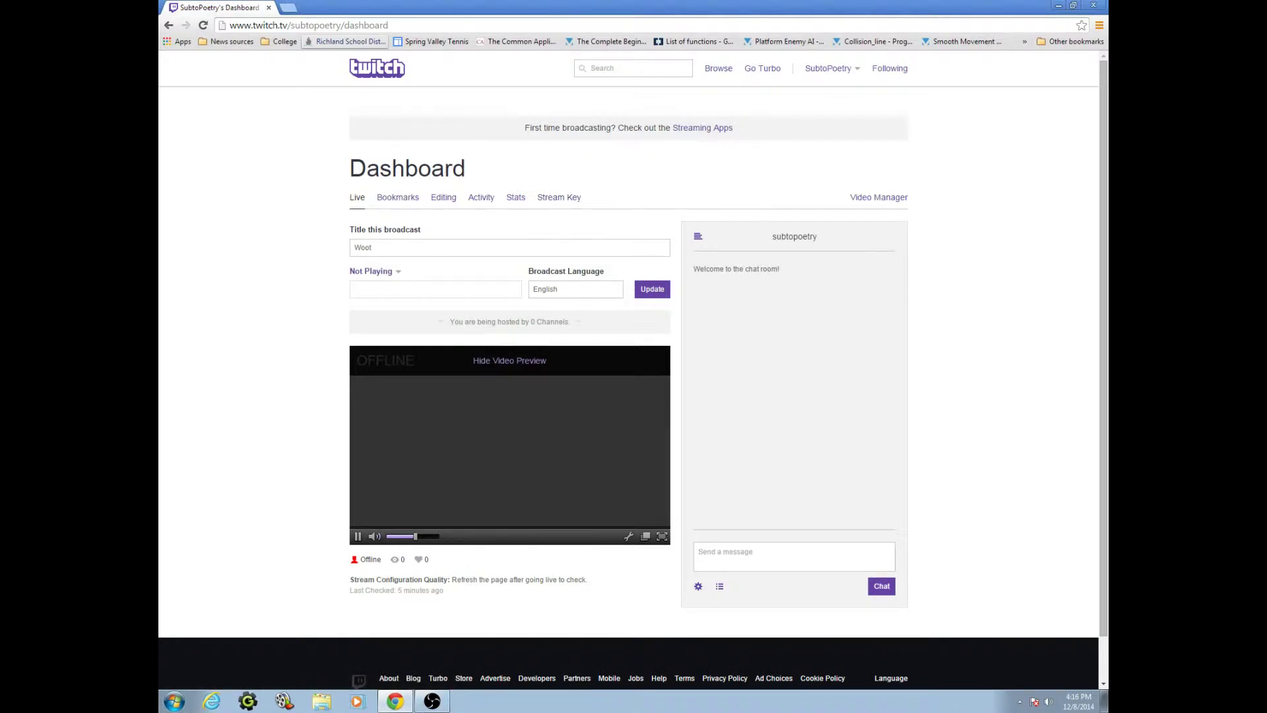
{"action": "key", "text": "alt+Tab"}
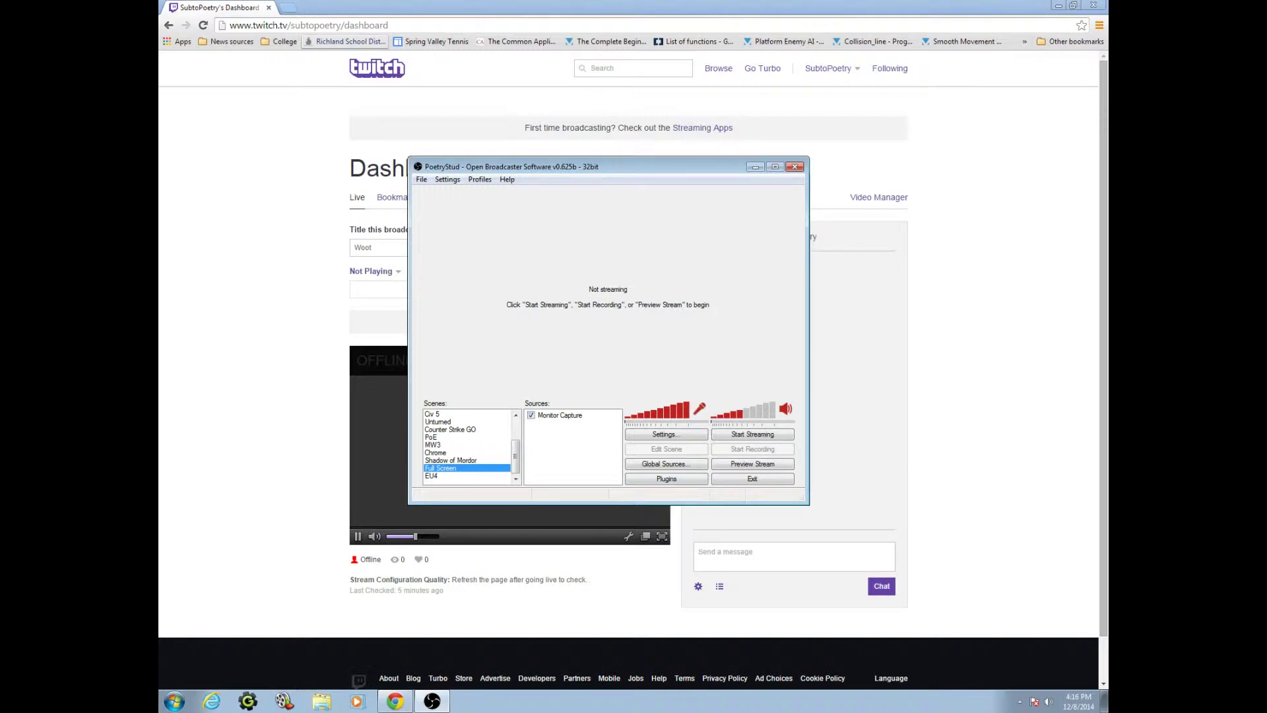
{"action": "mouse_move", "coordinate": [607, 166]}
{"action": "left_mouse_down"}
{"action": "mouse_move", "coordinate": [607, 185]}
{"action": "mouse_move", "coordinate": [614, 150]}
{"action": "mouse_move", "coordinate": [621, 175]}
{"action": "left_mouse_up"}
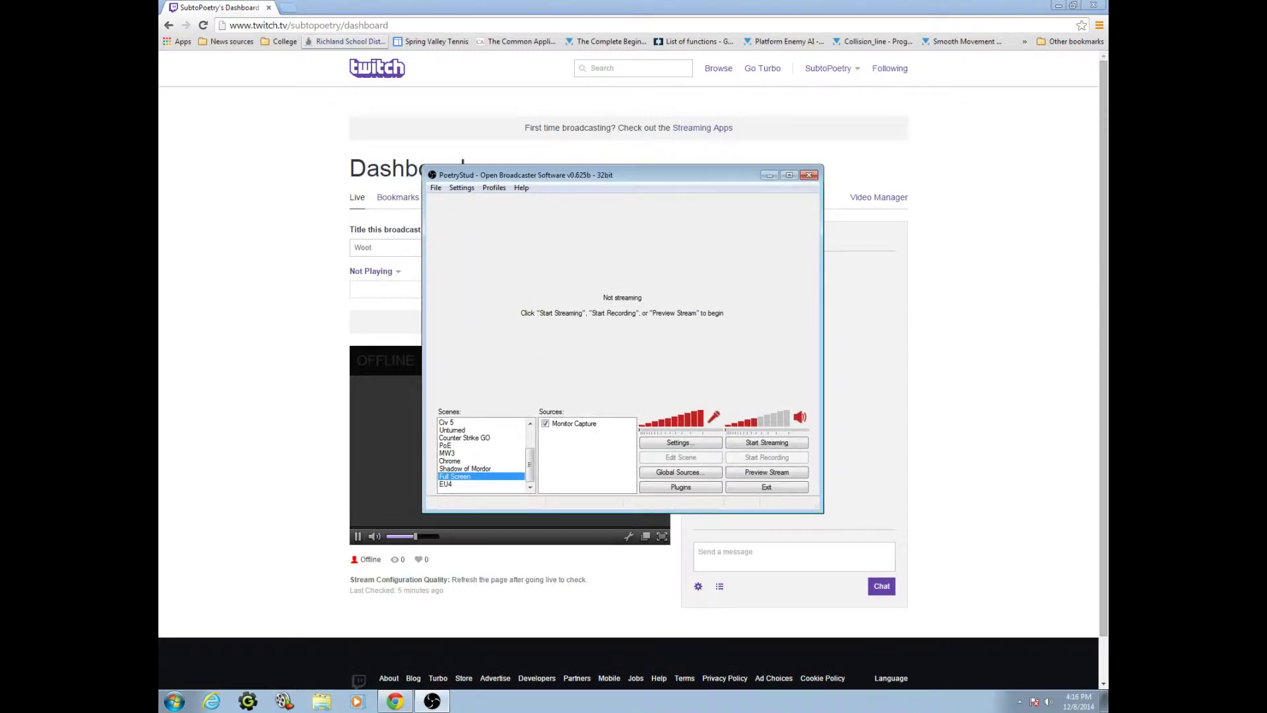
{"action": "key", "text": "alt+Tab"}
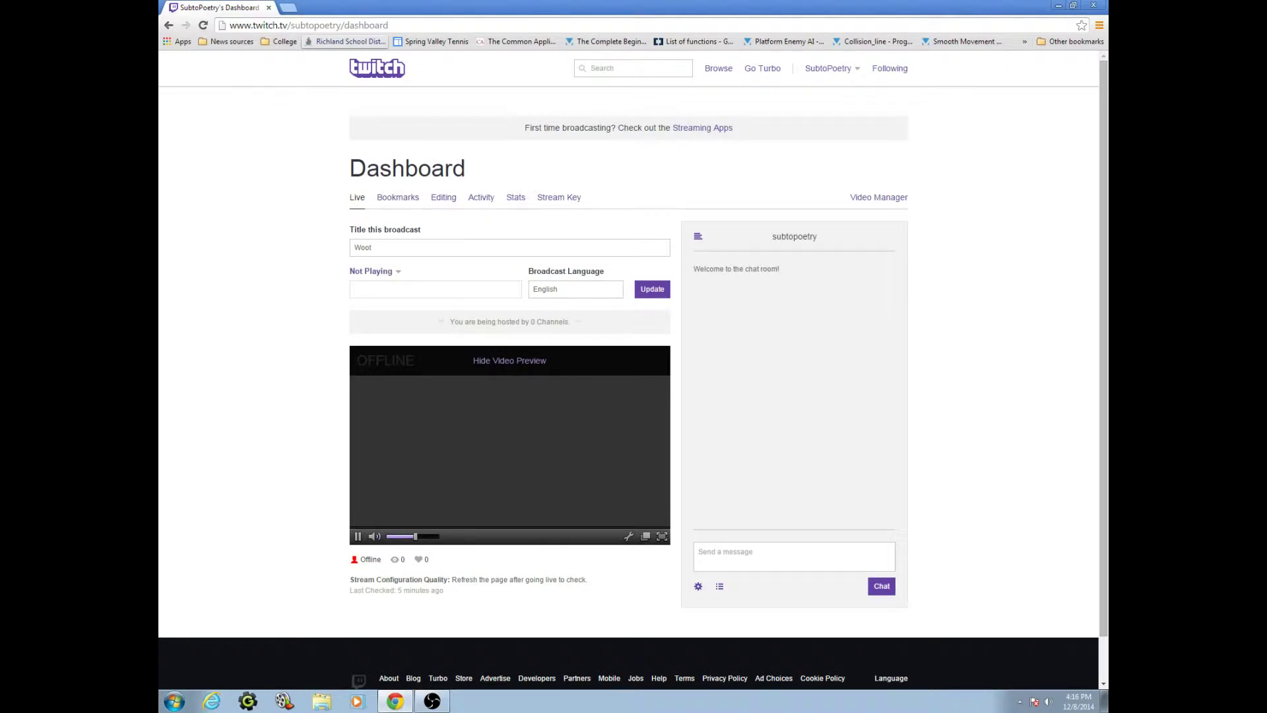
Open the channel's Dashboard page on Twitch
{"action": "mouse_move", "coordinate": [831, 68]}
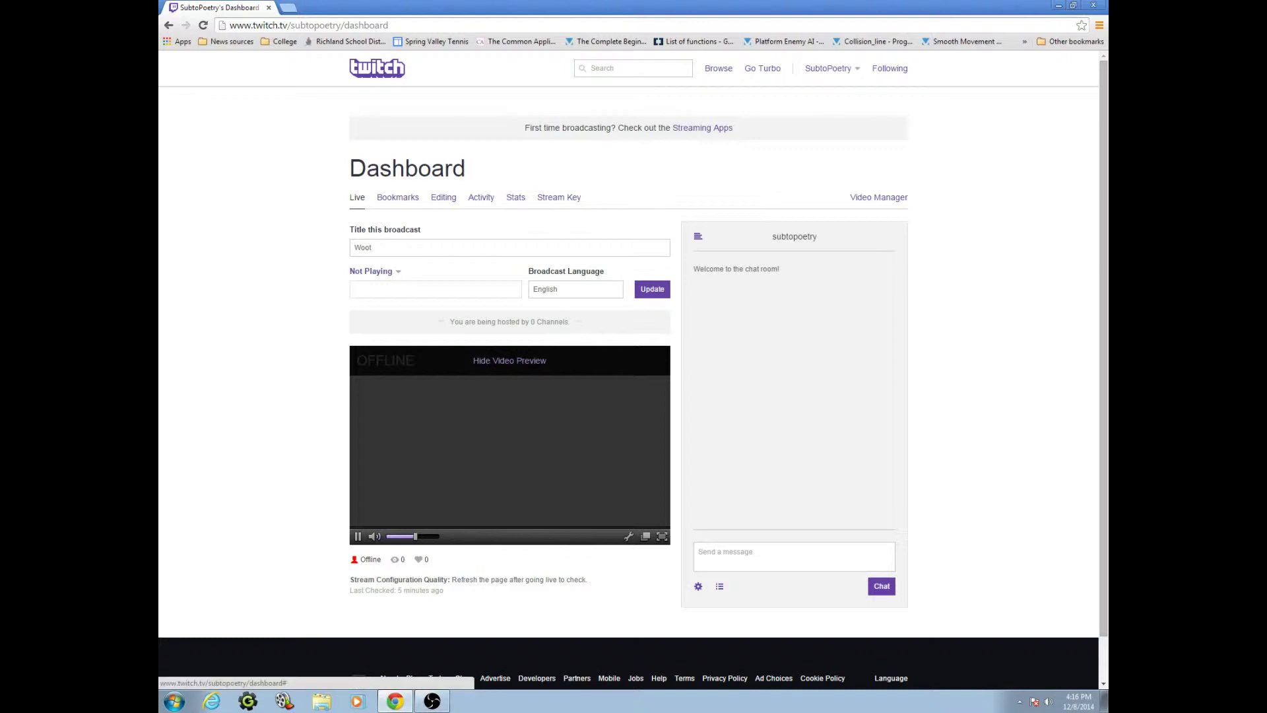
{"action": "left_click", "coordinate": [829, 68]}
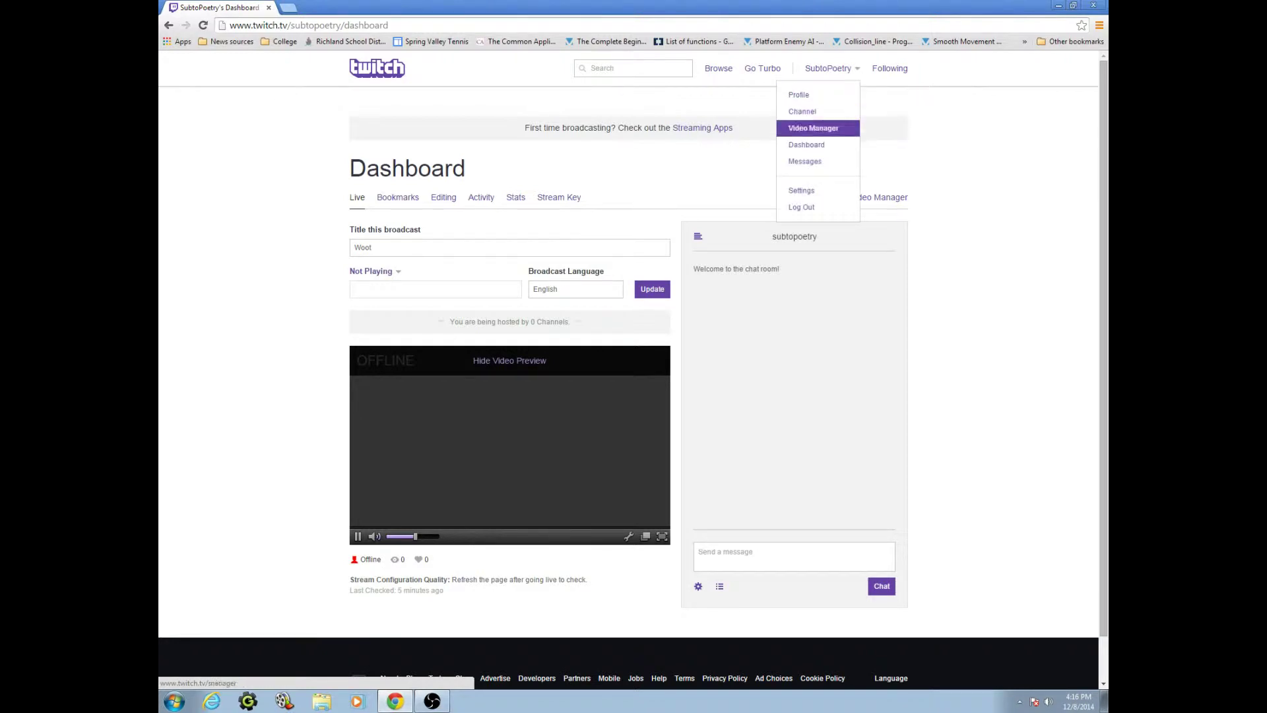
{"action": "left_click", "coordinate": [806, 145]}
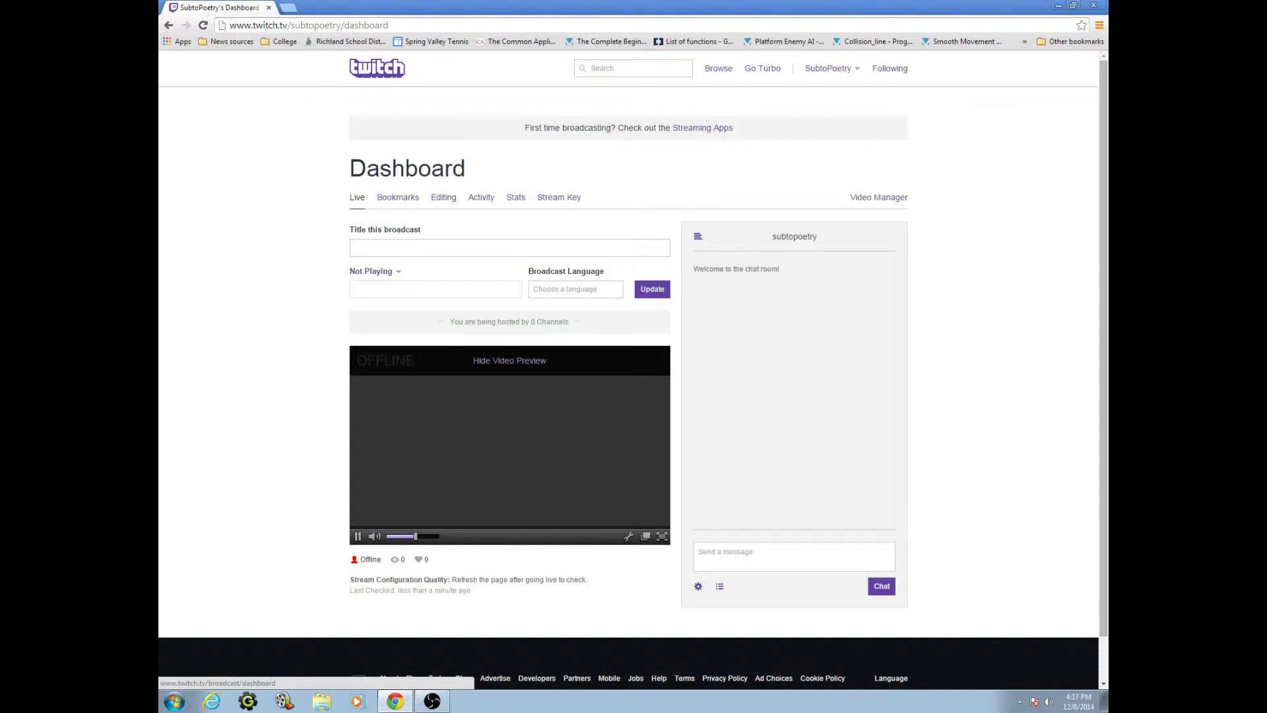
{"action": "key", "text": "alt+Tab"}
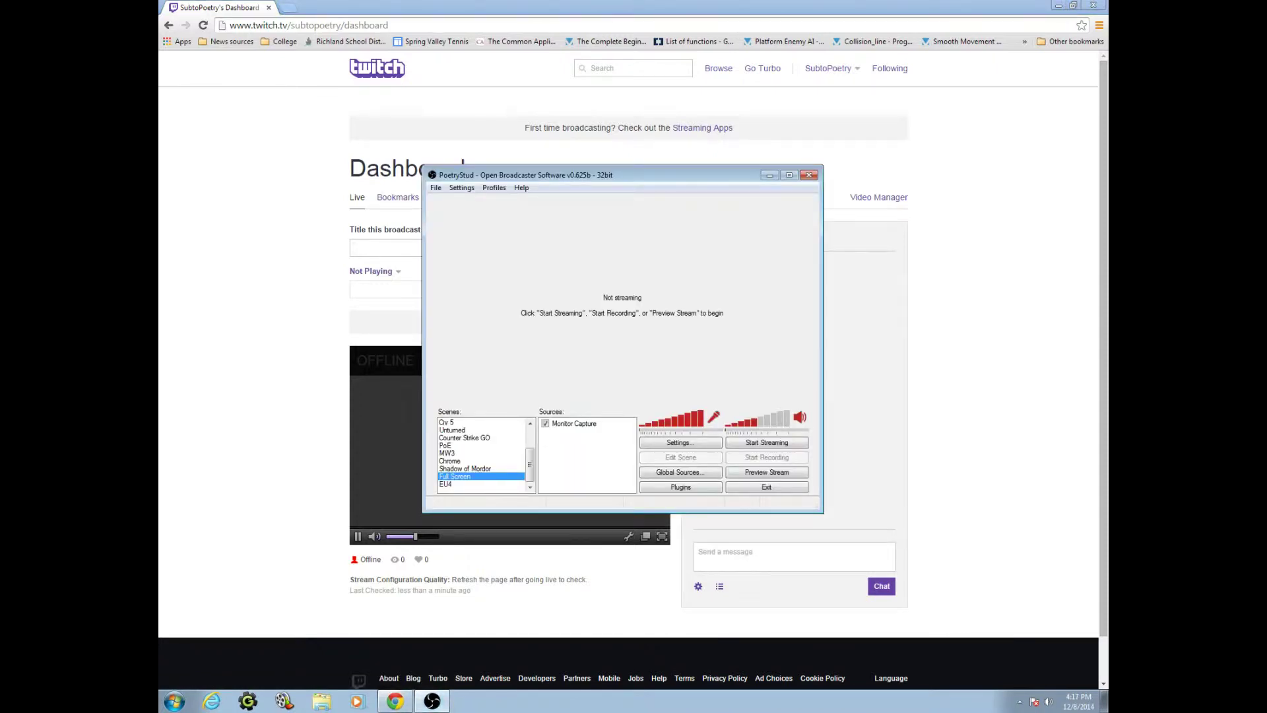
{"action": "key", "text": "alt+Tab"}
Reveal and copy the channel's stream key, and return to the dashboard's Live page
{"action": "left_click", "coordinate": [559, 198]}
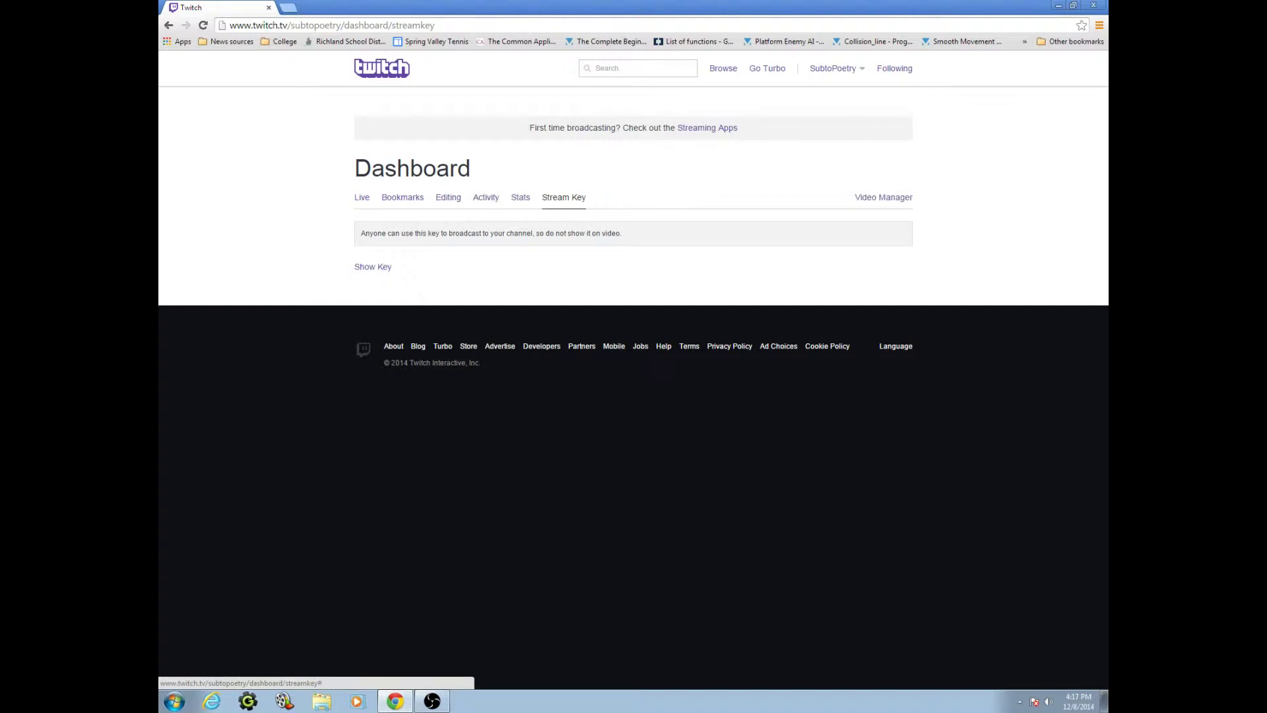
{"action": "left_click", "coordinate": [373, 267]}
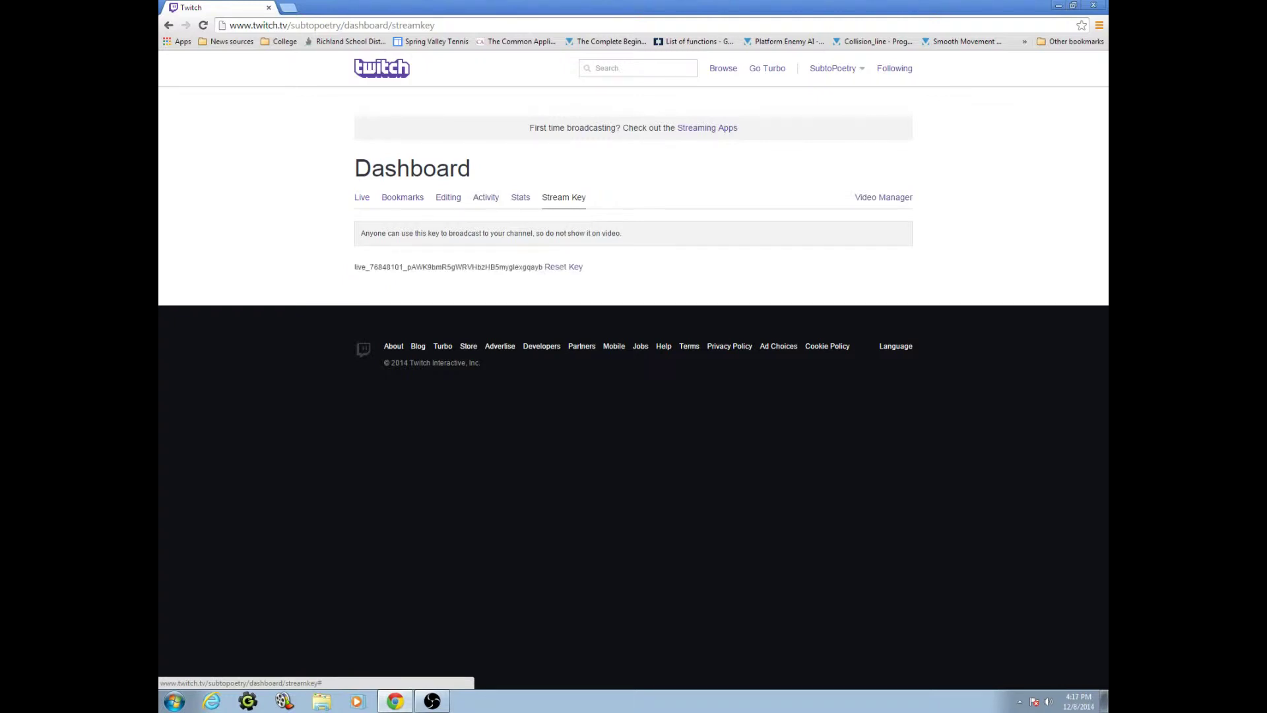
{"action": "left_click_drag", "start_coordinate": [354, 266], "coordinate": [542, 266]}
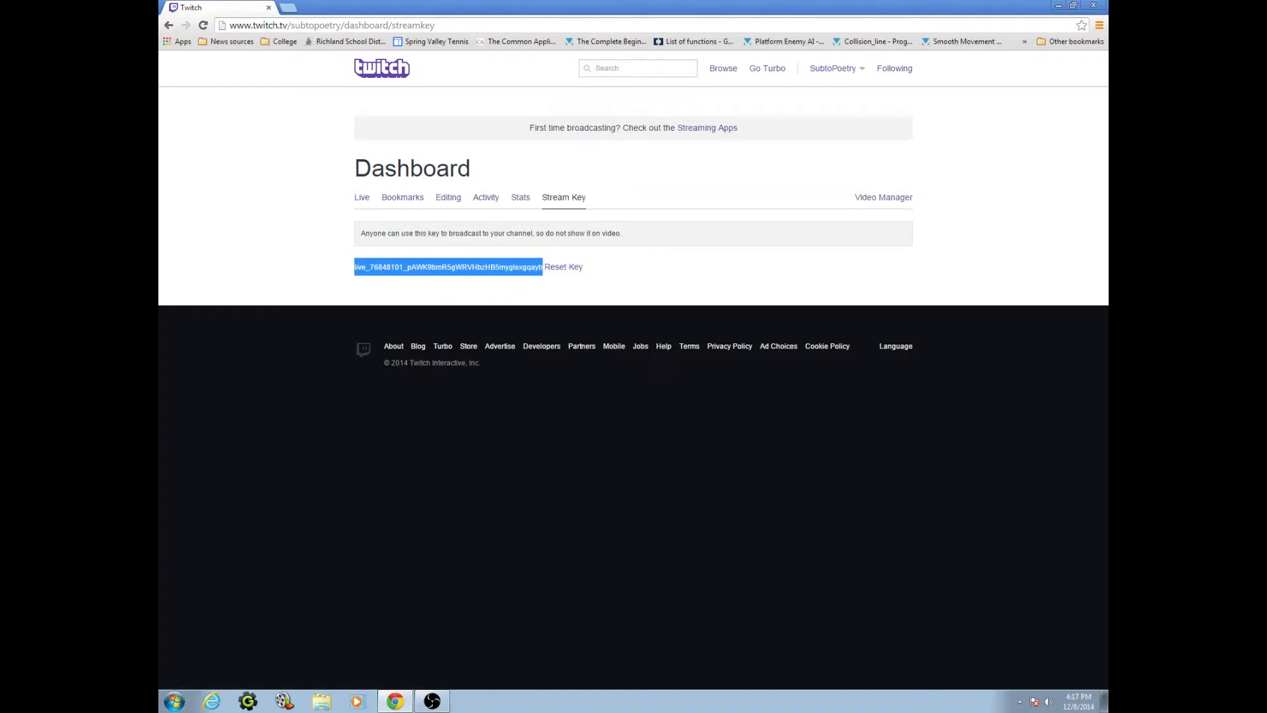
{"action": "left_click", "coordinate": [543, 267]}
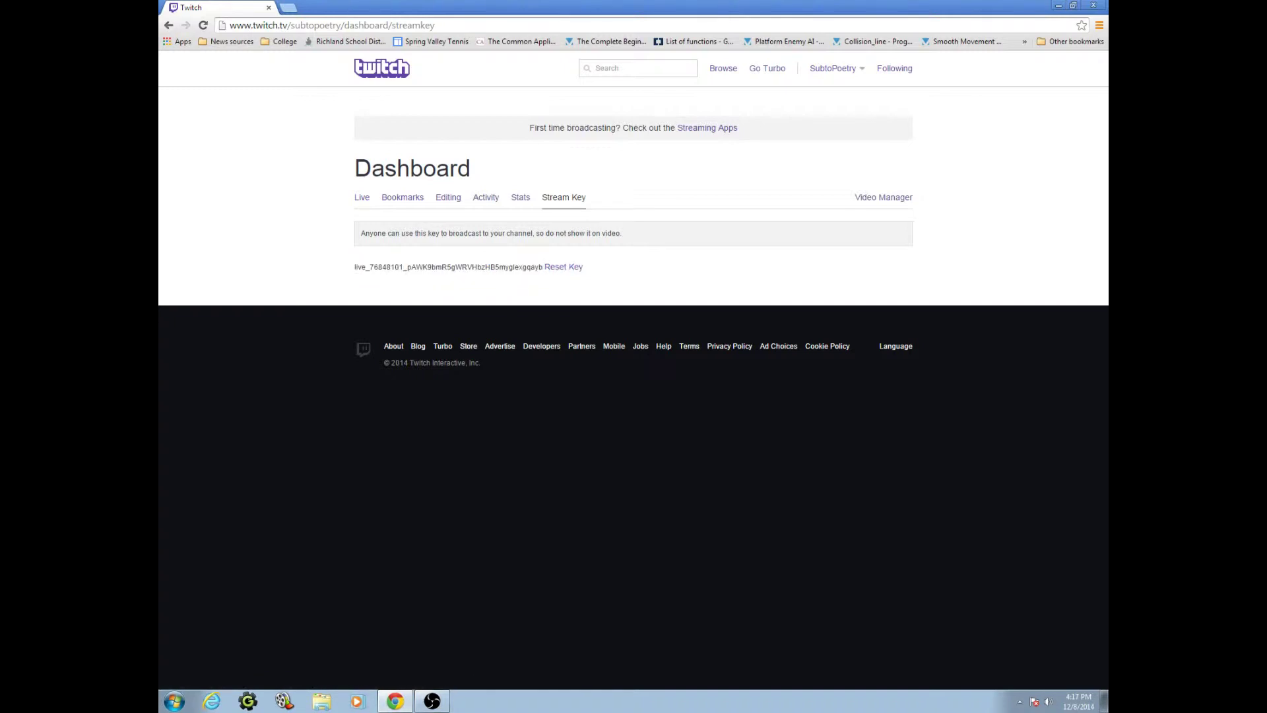
{"action": "left_click", "coordinate": [361, 196]}
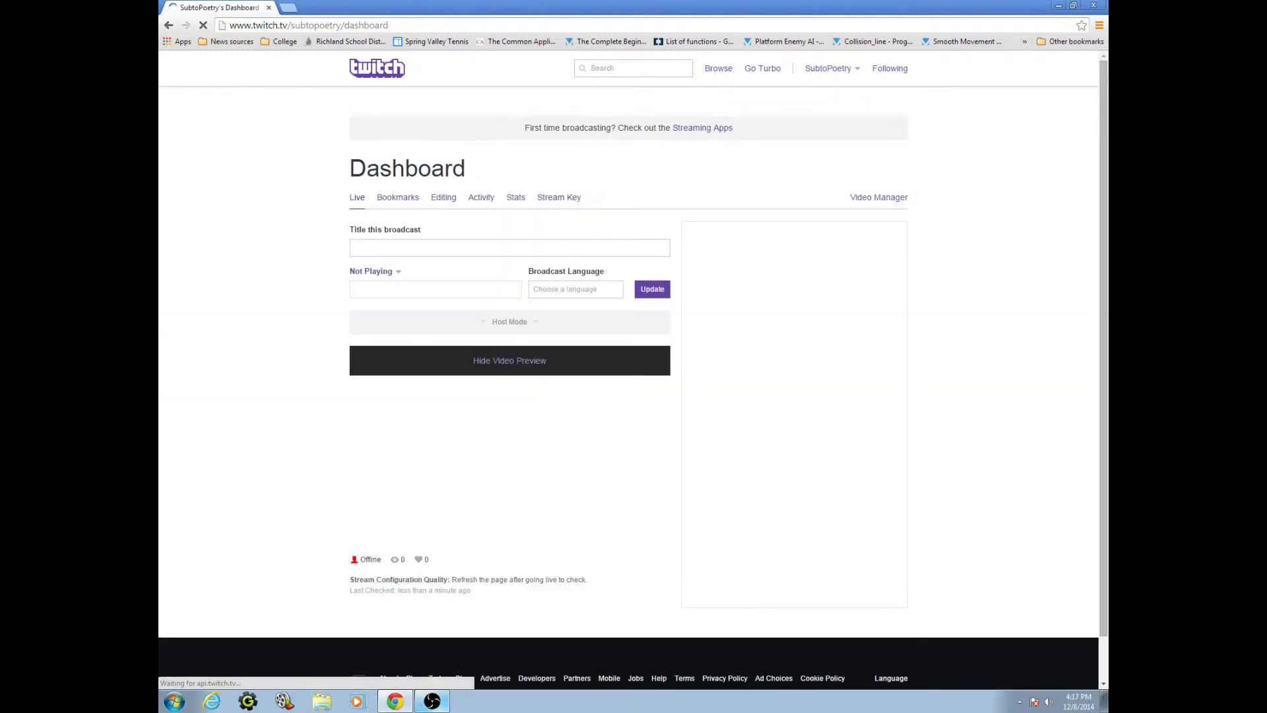
Switch to Open Broadcaster Software, enlarge its window and place it over the Twitch dashboard
{"action": "left_click", "coordinate": [432, 701]}
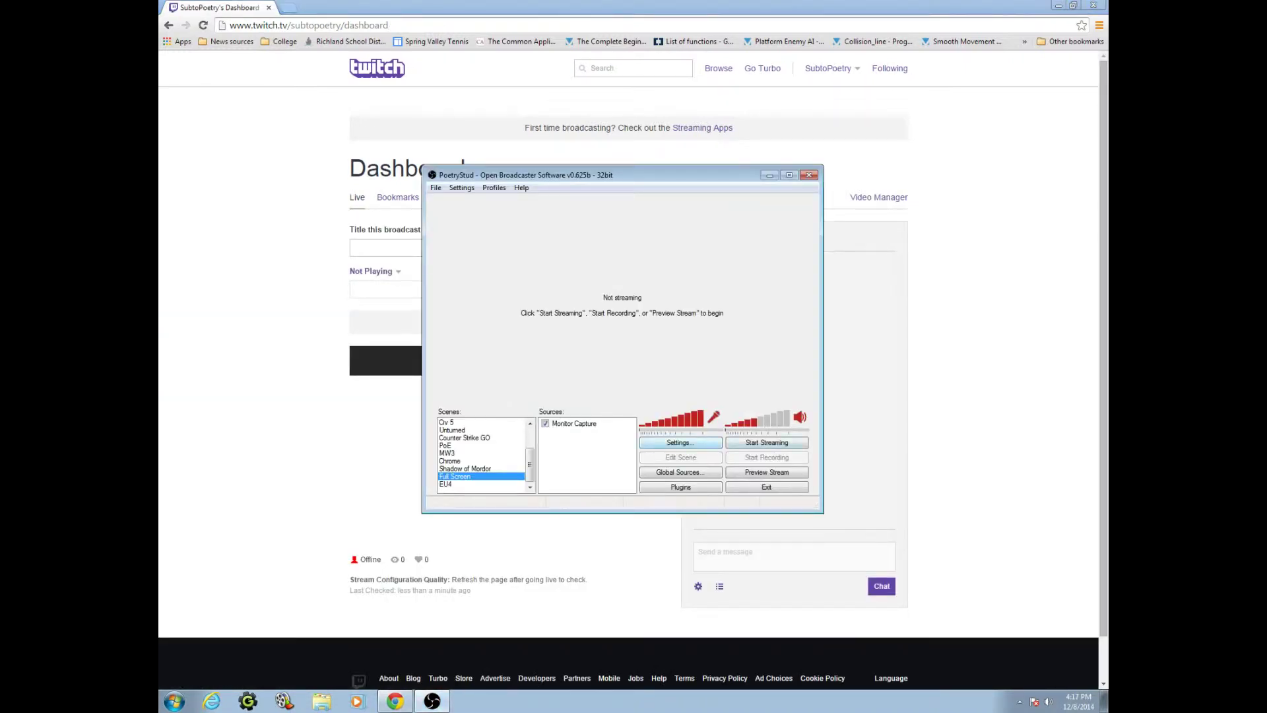
{"action": "left_click_drag", "start_coordinate": [622, 175], "coordinate": [601, 207]}
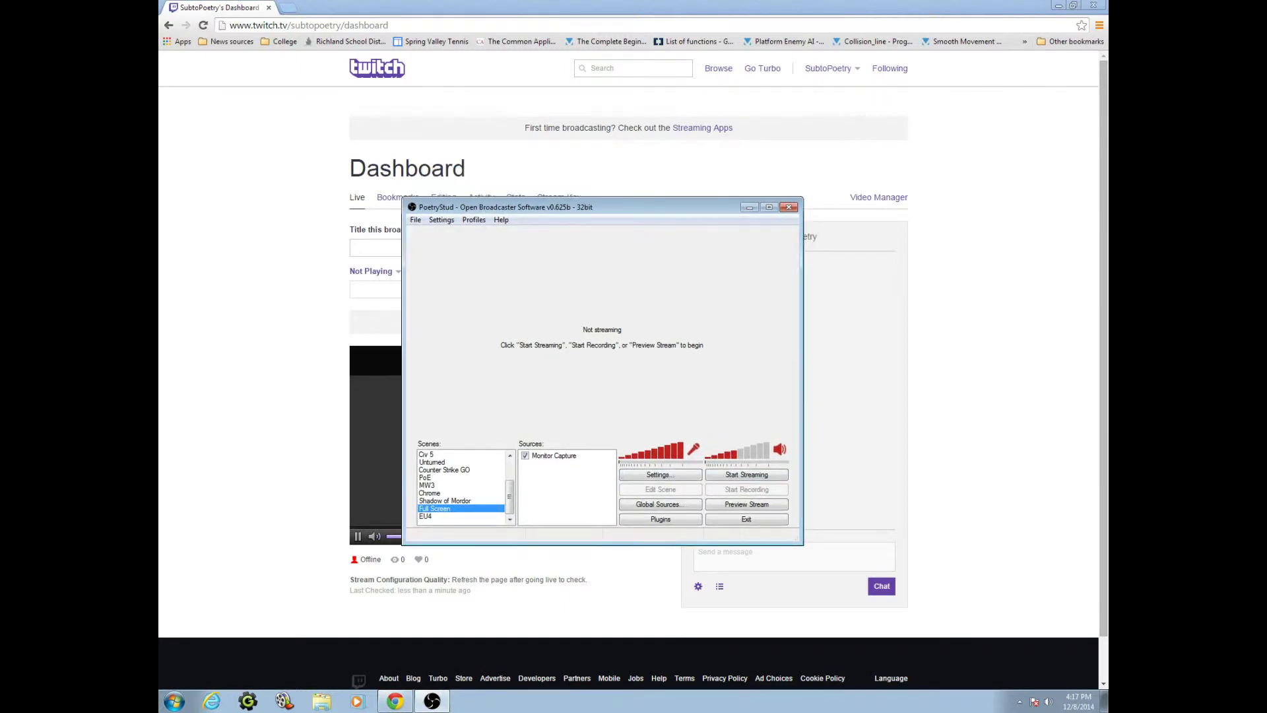
{"action": "left_click_drag", "start_coordinate": [801, 199], "coordinate": [966, 77]}
{"action": "left_click_drag", "start_coordinate": [684, 87], "coordinate": [625, 104]}
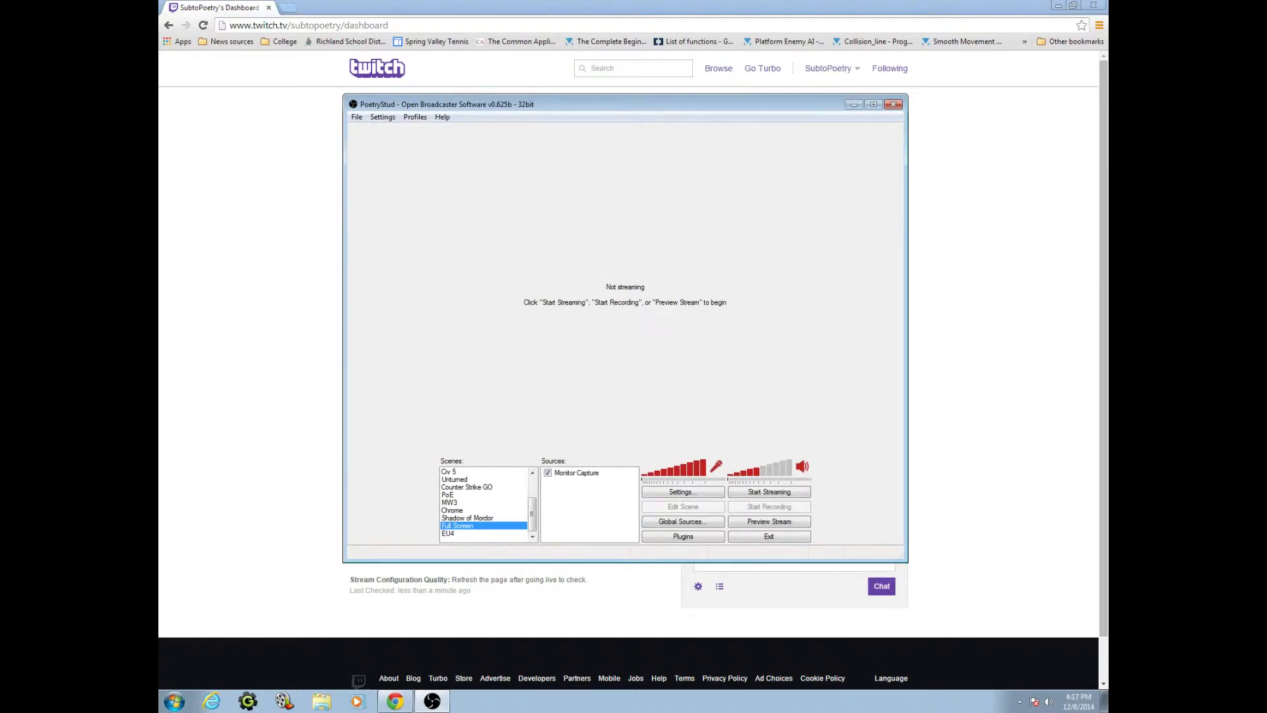
Select the MW3 scene in the scene list
{"action": "mouse_move", "coordinate": [532, 514]}
{"action": "left_mouse_down"}
{"action": "mouse_move", "coordinate": [532, 494]}
{"action": "mouse_move", "coordinate": [532, 514]}
{"action": "left_mouse_up"}
{"action": "key", "text": "Up"}
{"action": "key", "text": "Up"}
{"action": "key", "text": "Up"}
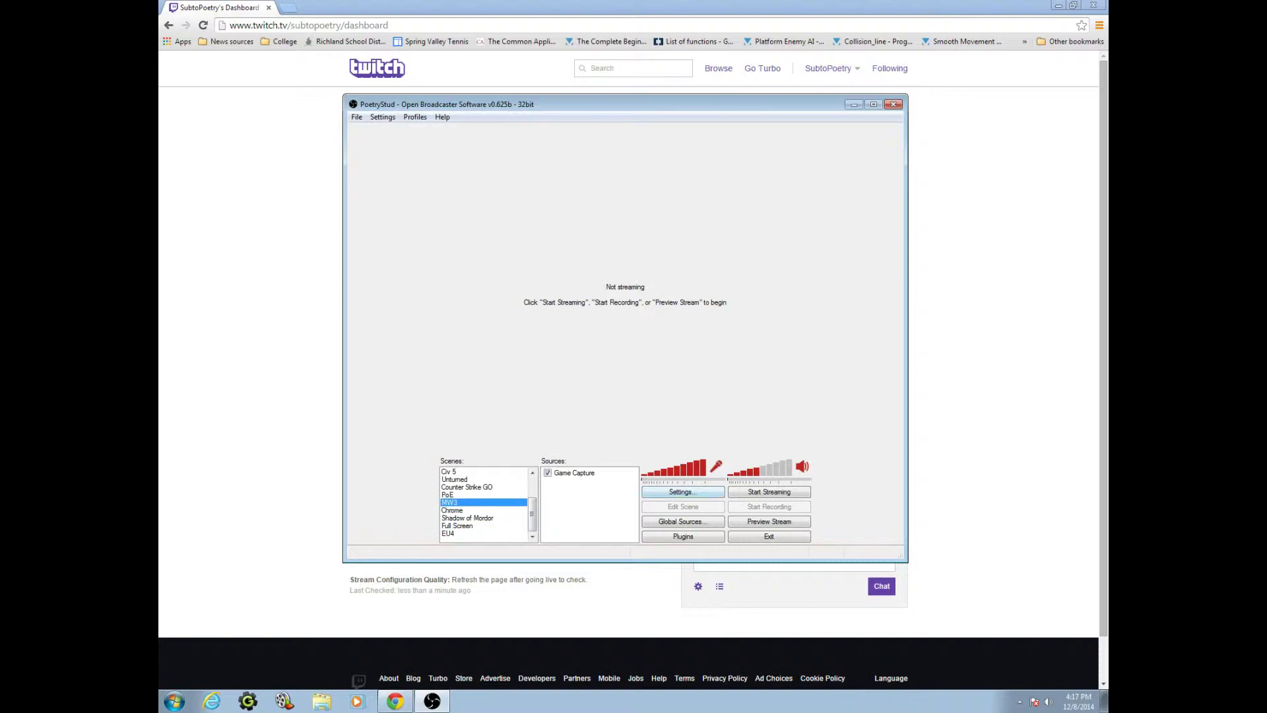
Open the broadcast settings and set the mode to Live Stream
{"action": "left_click", "coordinate": [683, 492]}
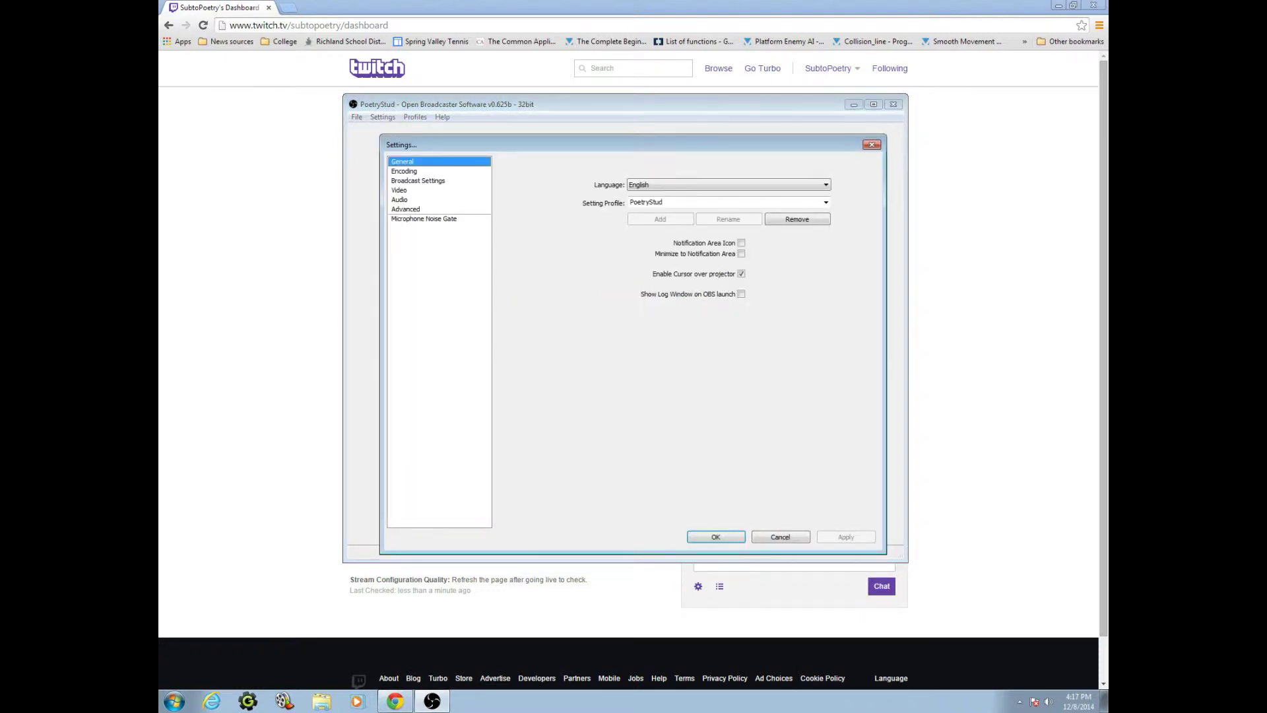
{"action": "left_click_drag", "start_coordinate": [625, 144], "coordinate": [608, 126]}
{"action": "left_click", "coordinate": [386, 154]}
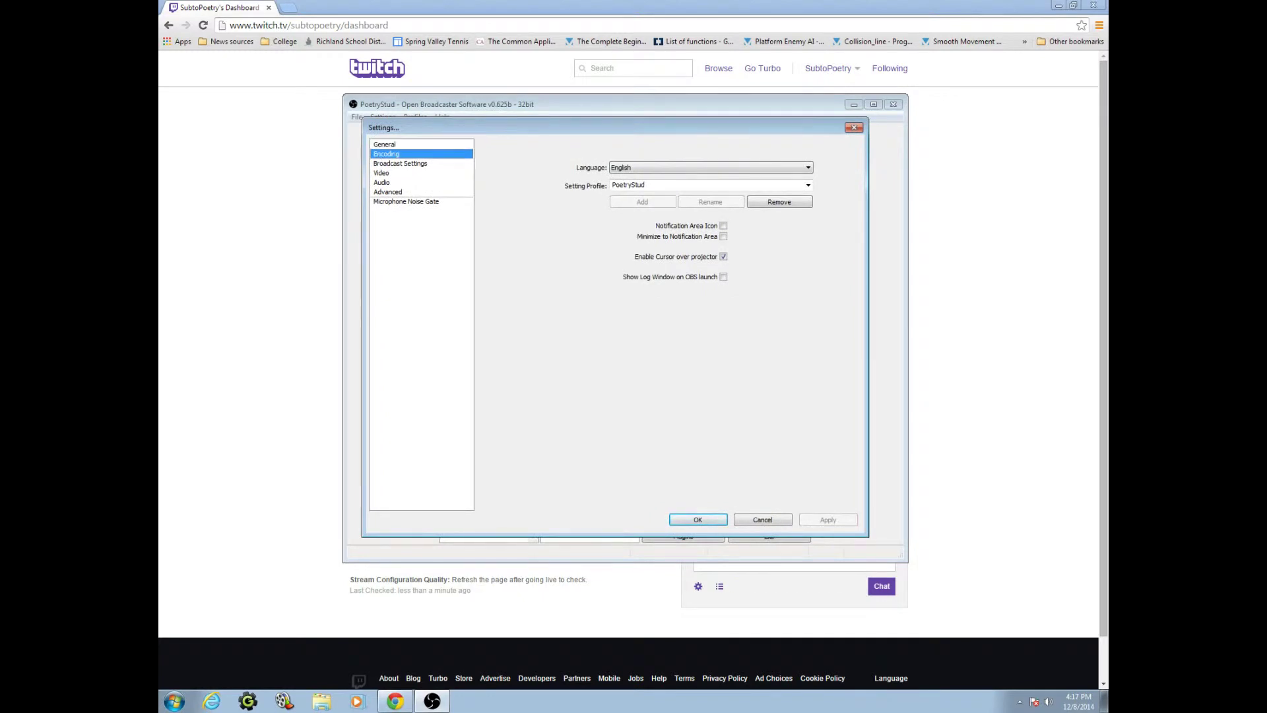
{"action": "left_click", "coordinate": [385, 144]}
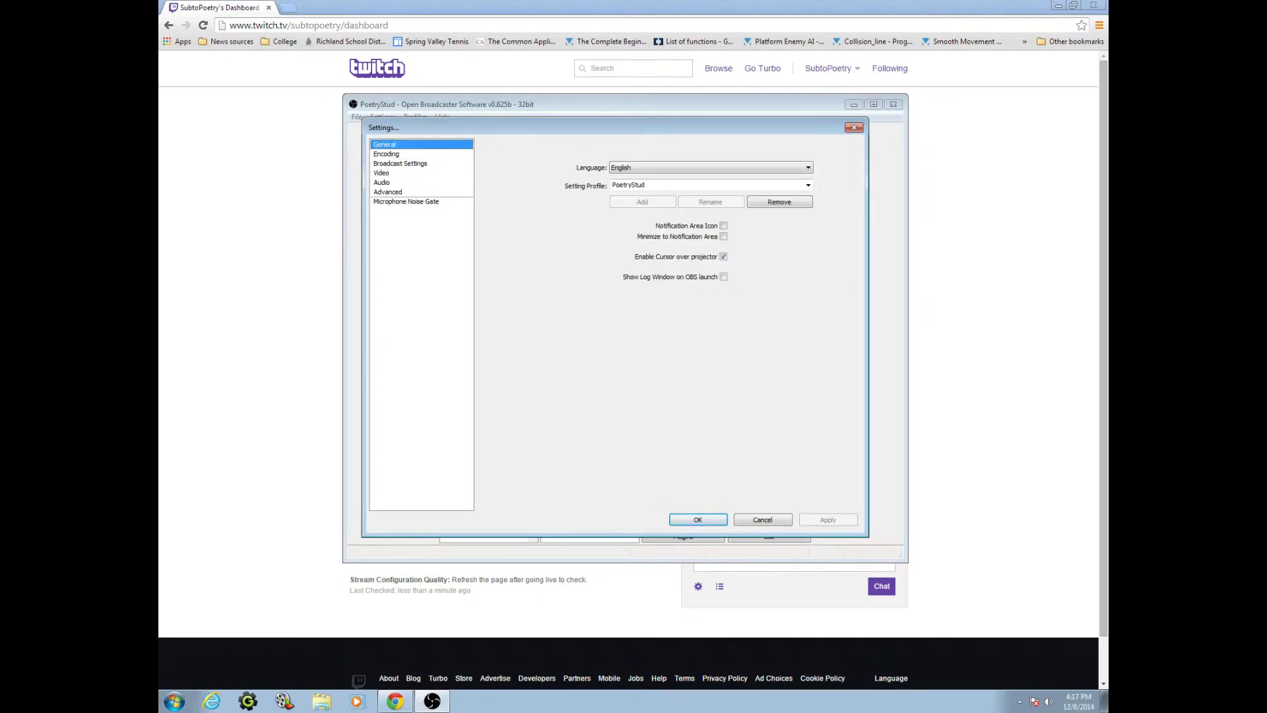
{"action": "left_click", "coordinate": [400, 163]}
{"action": "left_click", "coordinate": [661, 154]}
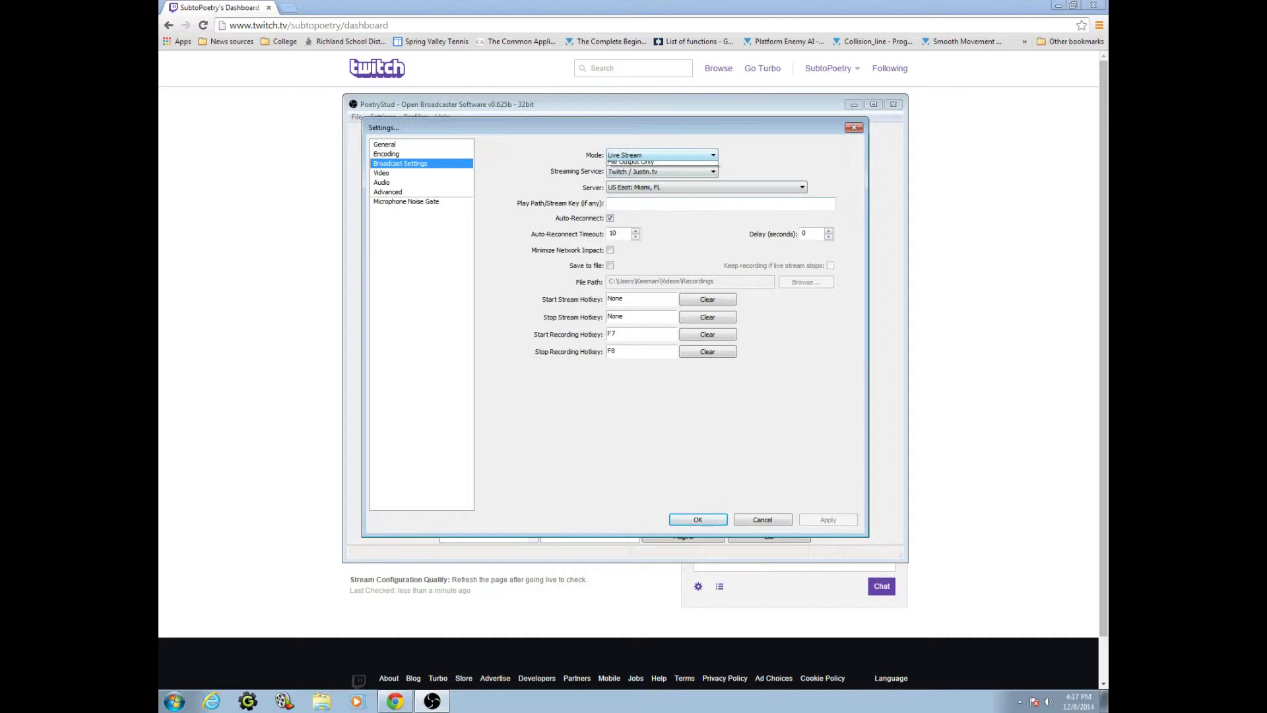
{"action": "left_click", "coordinate": [632, 173]}
{"action": "left_click", "coordinate": [662, 154]}
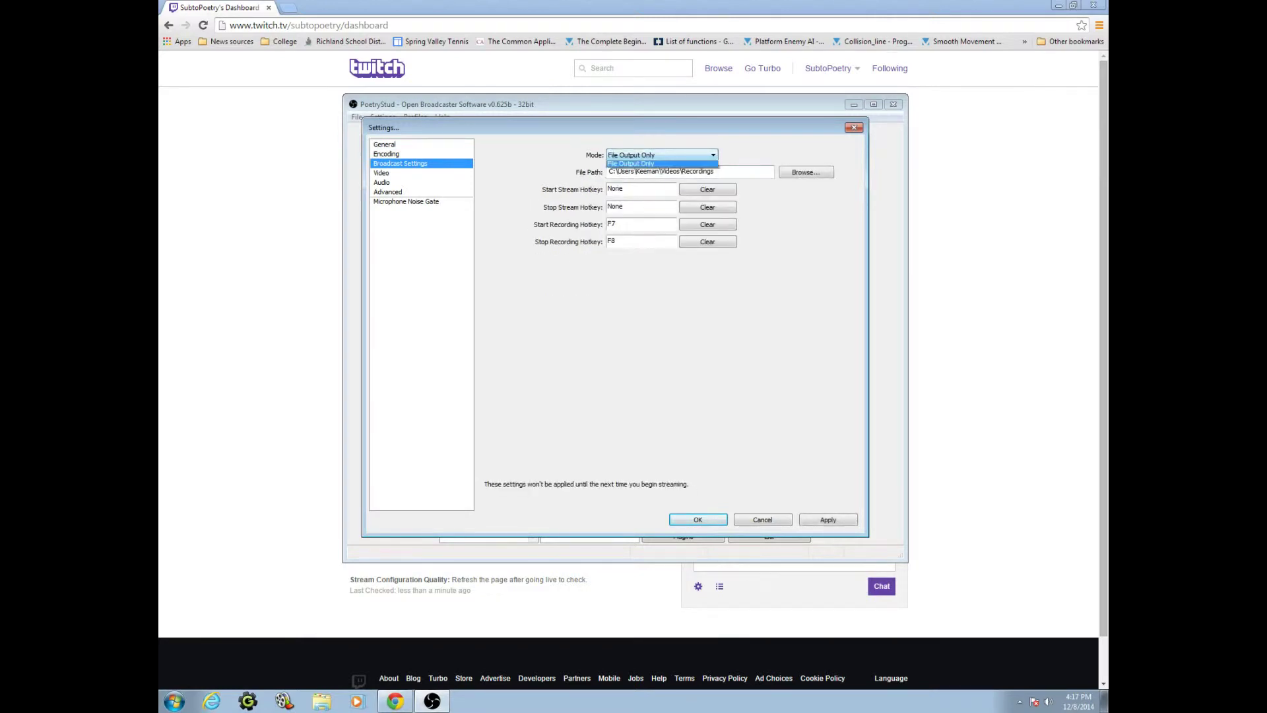
{"action": "left_click", "coordinate": [634, 164]}
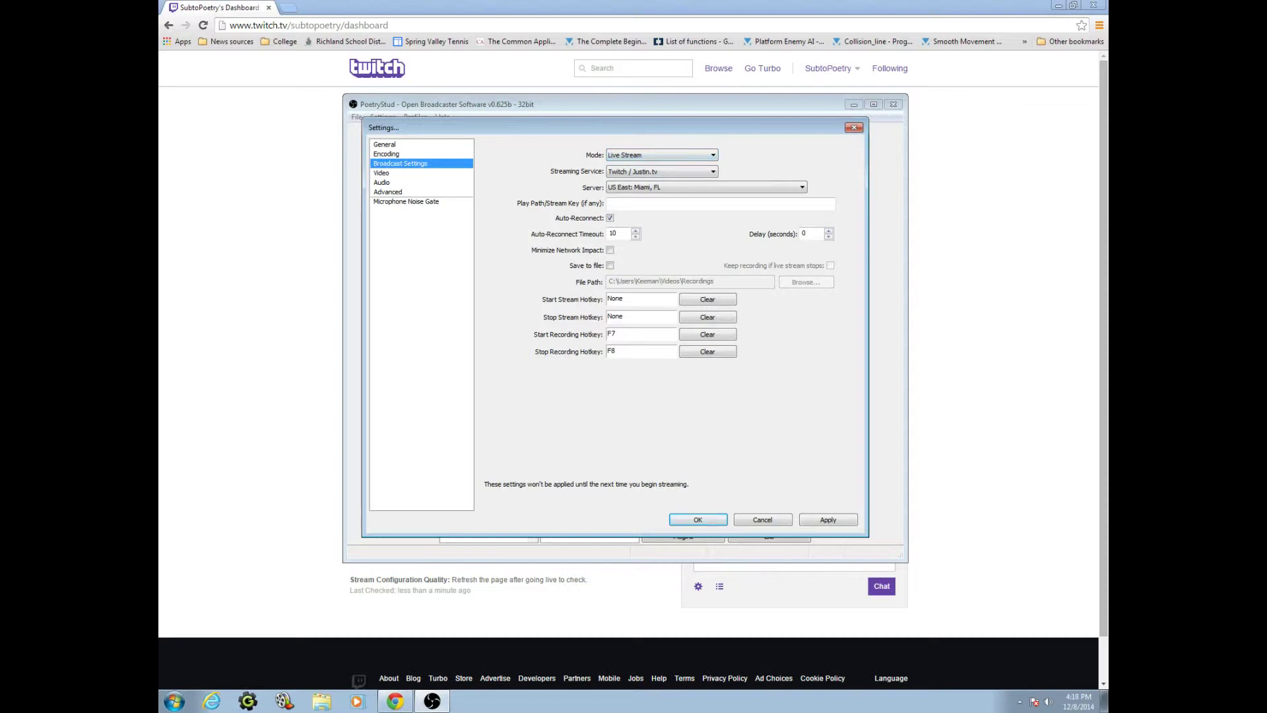
Choose Twitch / Justin.tv as the streaming service and paste the channel's stream key into the Play Path/Stream Key field
{"action": "left_click", "coordinate": [661, 171]}
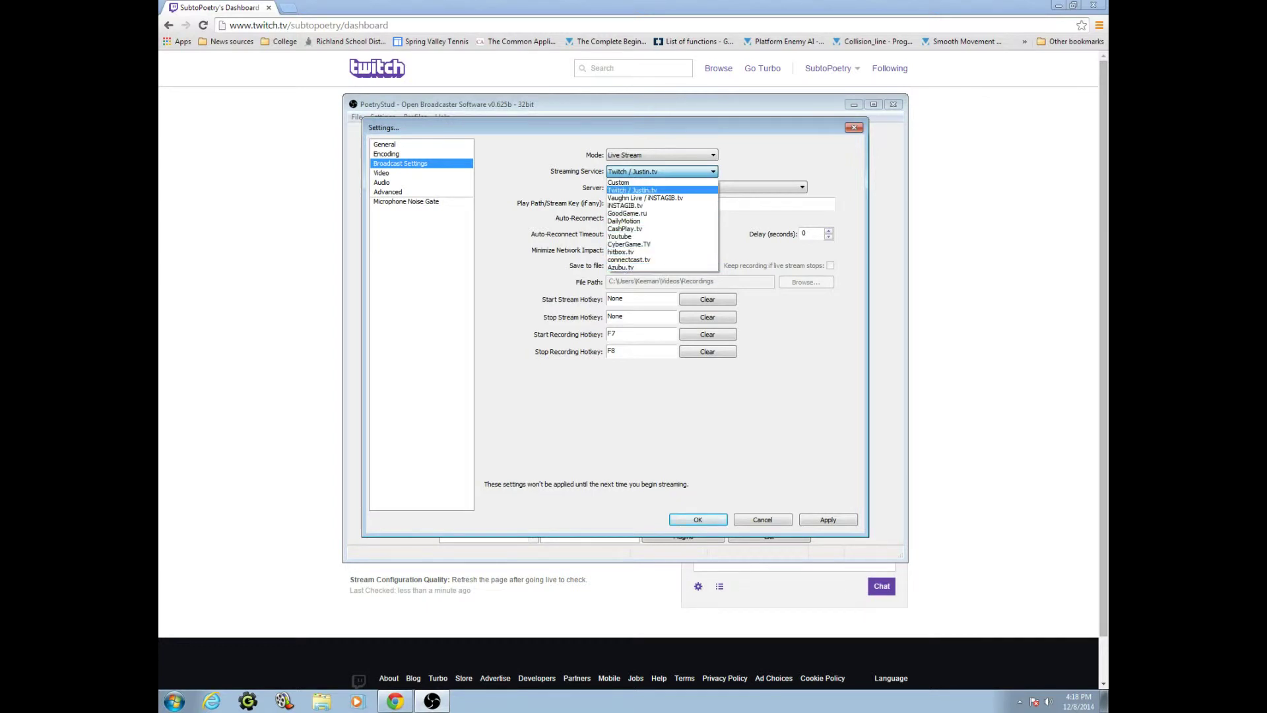
{"action": "left_click", "coordinate": [631, 190]}
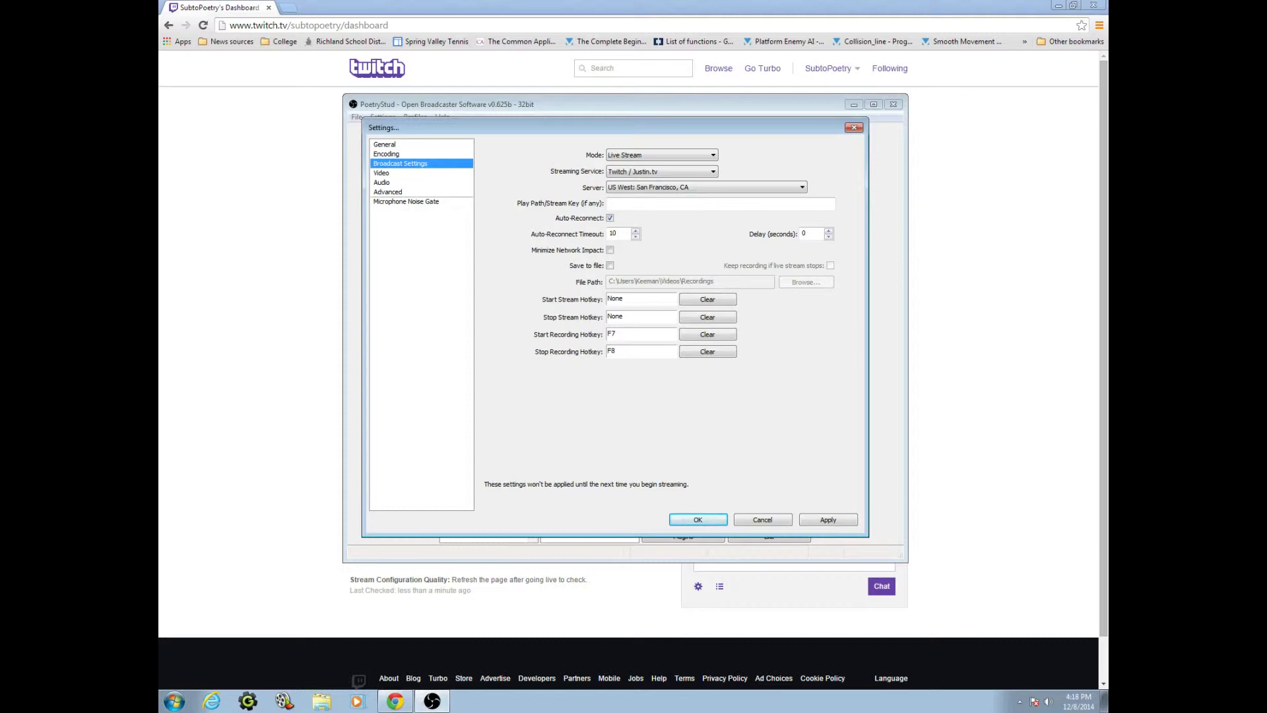
{"action": "key", "text": "ctrl+v"}
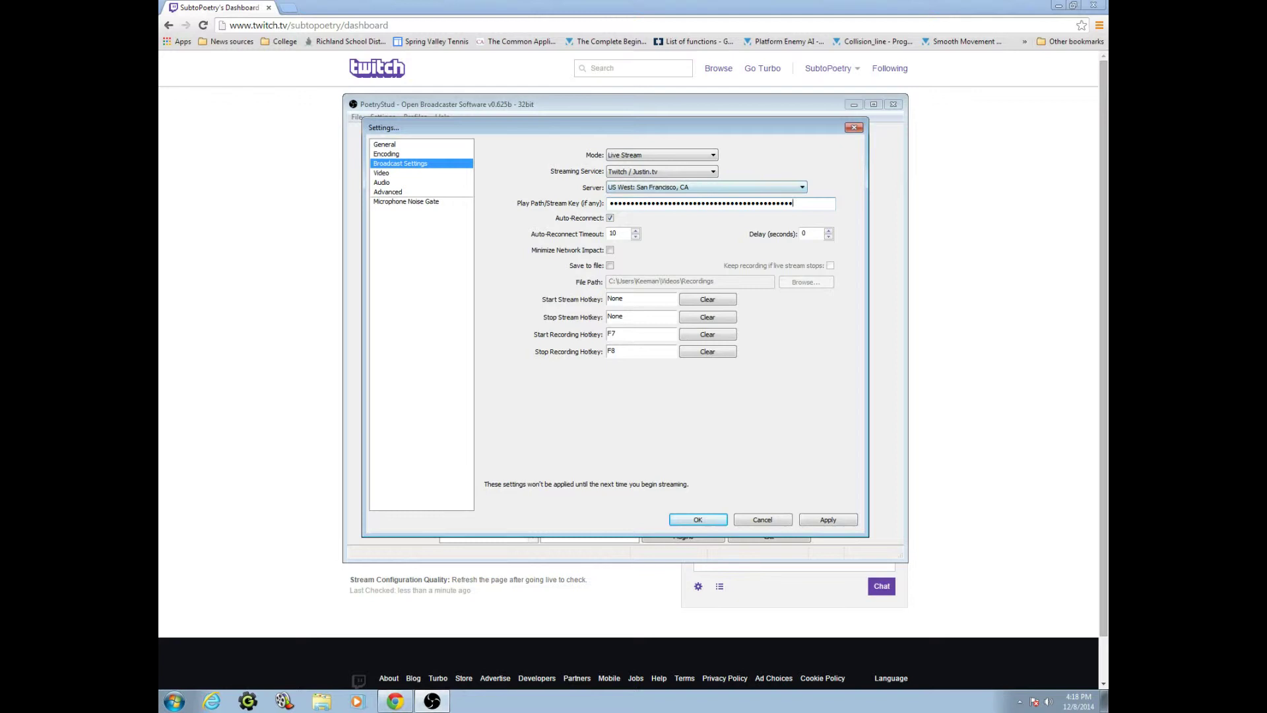
Browse the available streaming servers and set the server to US East: Ashburn, VA
{"action": "left_click", "coordinate": [705, 187]}
{"action": "key", "text": "Down"}
{"action": "key", "text": "Down"}
{"action": "key", "text": "Down"}
{"action": "key", "text": "Down"}
{"action": "key", "text": "Down"}
{"action": "key", "text": "Down"}
{"action": "key", "text": "Down"}
{"action": "key", "text": "Down"}
{"action": "key", "text": "Down"}
{"action": "key", "text": "Down"}
{"action": "key", "text": "Down"}
{"action": "key", "text": "Down"}
{"action": "key", "text": "Down"}
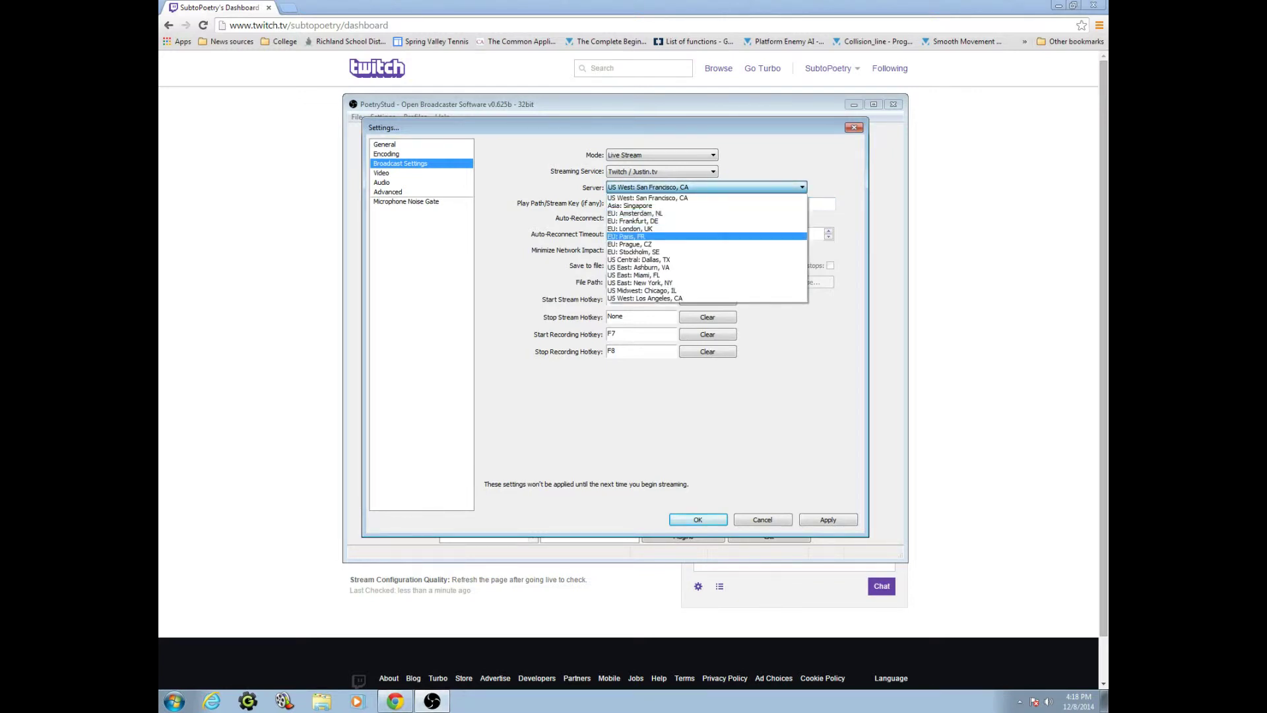
{"action": "key", "text": "Up"}
{"action": "key", "text": "Up"}
{"action": "key", "text": "Up"}
{"action": "key", "text": "Up"}
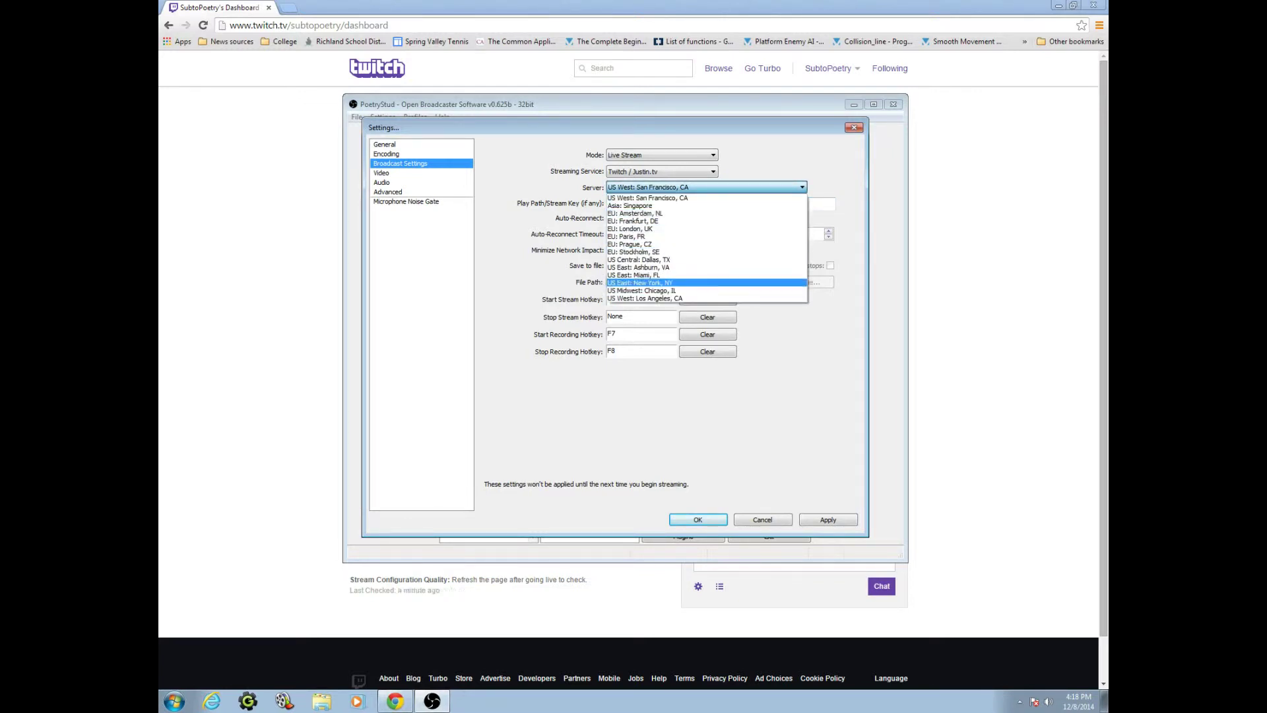
{"action": "key", "text": "Down"}
{"action": "key", "text": "Down"}
{"action": "key", "text": "Down"}
{"action": "key", "text": "Down"}
{"action": "key", "text": "Up"}
{"action": "key", "text": "Up"}
{"action": "key", "text": "Up"}
{"action": "key", "text": "Up"}
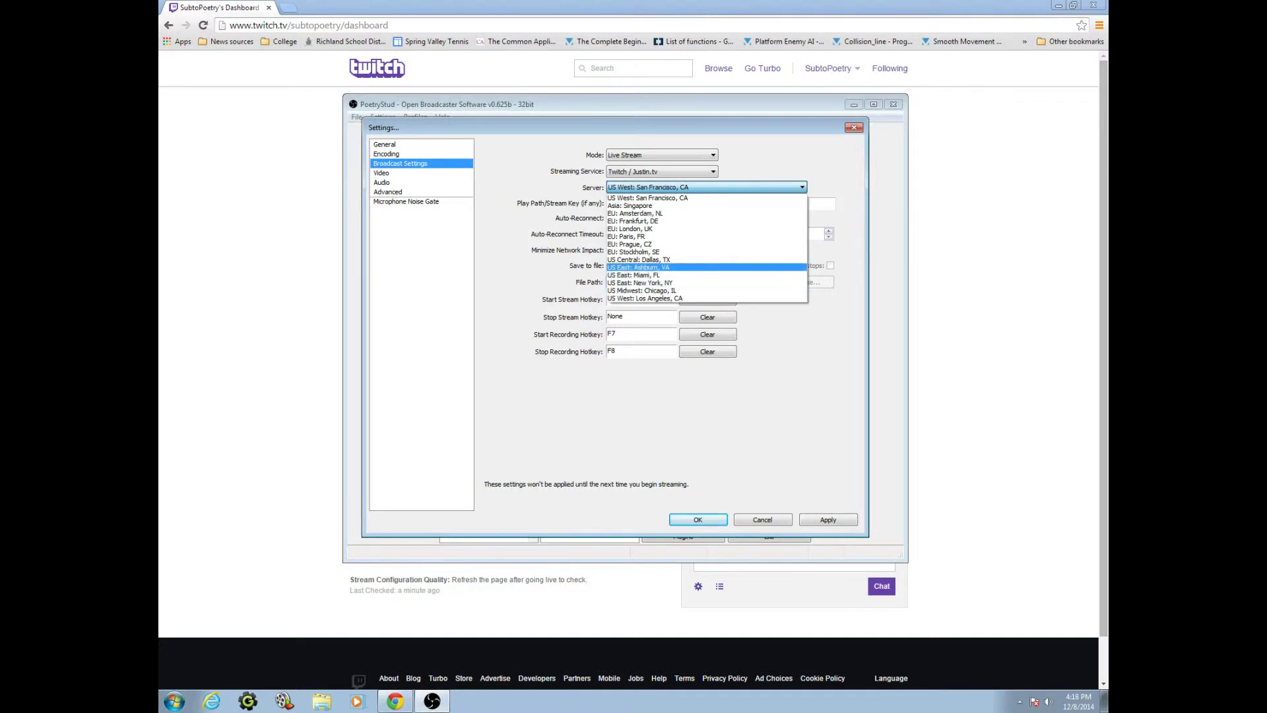
{"action": "key", "text": "Down"}
{"action": "key", "text": "Down"}
{"action": "key", "text": "Down"}
{"action": "key", "text": "Down"}
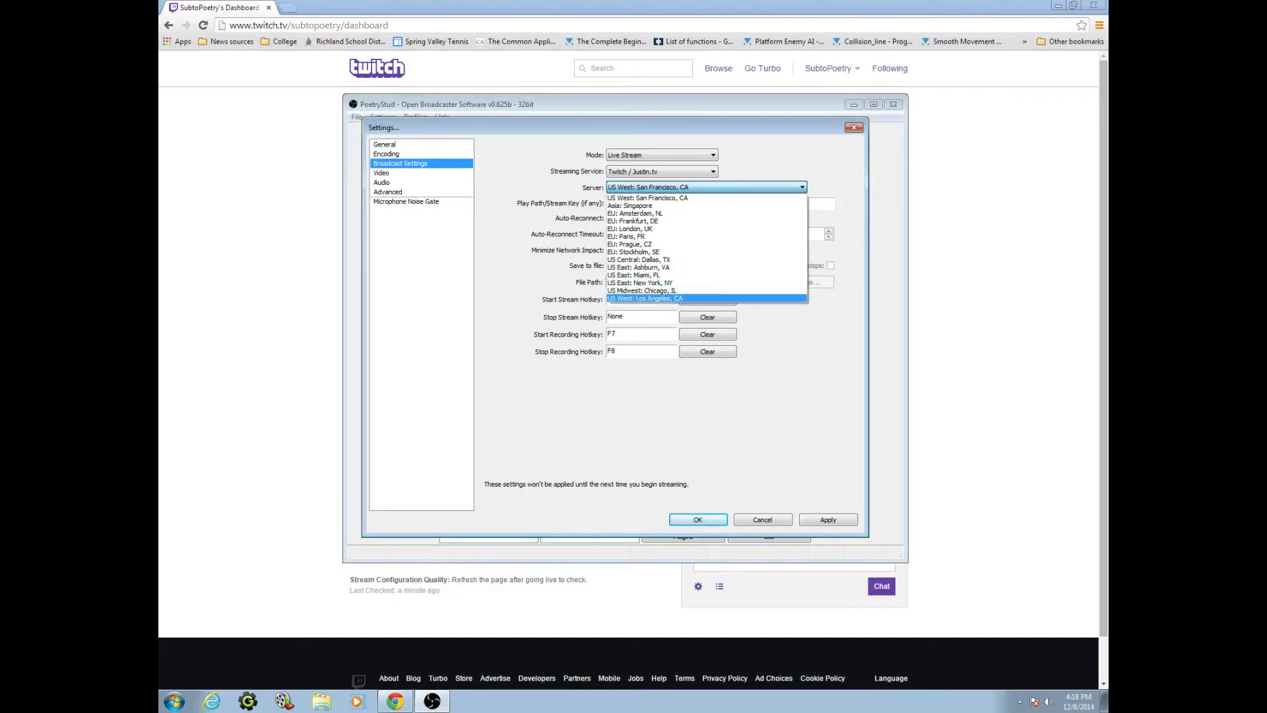
{"action": "key", "text": "Up"}
{"action": "key", "text": "Up"}
{"action": "key", "text": "Up"}
{"action": "key", "text": "Up"}
{"action": "left_click", "coordinate": [639, 268]}
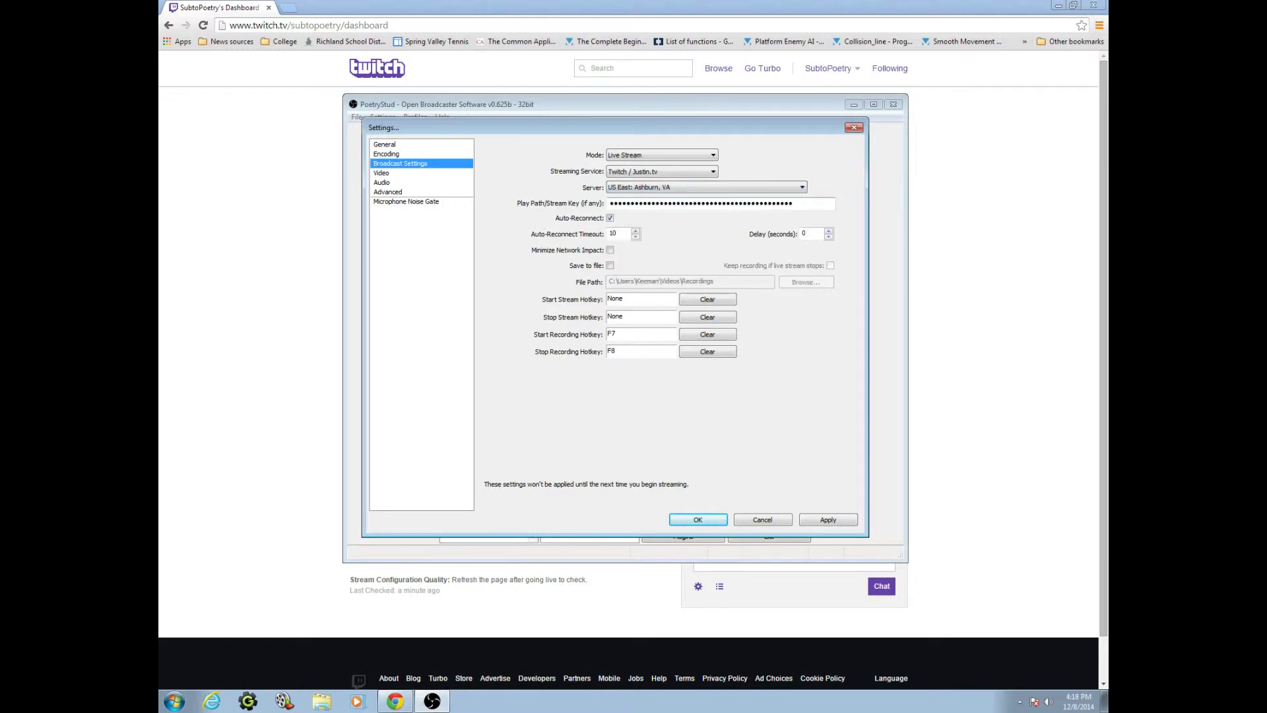
Set the streaming server to US West: San Francisco, CA and apply the broadcast settings
{"action": "left_click", "coordinate": [706, 187]}
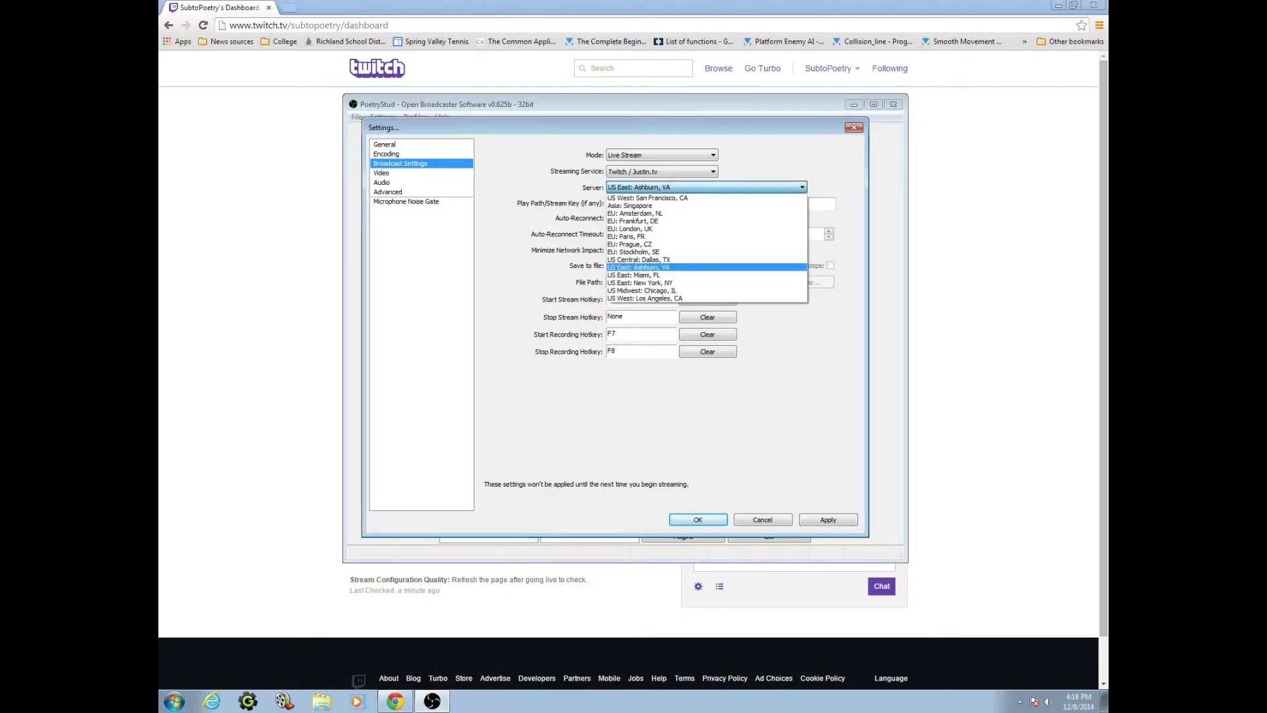
{"action": "key", "text": "Down"}
{"action": "key", "text": "Down"}
{"action": "key", "text": "Down"}
{"action": "key", "text": "Down"}
{"action": "key", "text": "Up"}
{"action": "key", "text": "Up"}
{"action": "key", "text": "Up"}
{"action": "key", "text": "Up"}
{"action": "key", "text": "Up"}
{"action": "key", "text": "Up"}
{"action": "key", "text": "Up"}
{"action": "key", "text": "Up"}
{"action": "key", "text": "Up"}
{"action": "key", "text": "Up"}
{"action": "key", "text": "Up"}
{"action": "key", "text": "Up"}
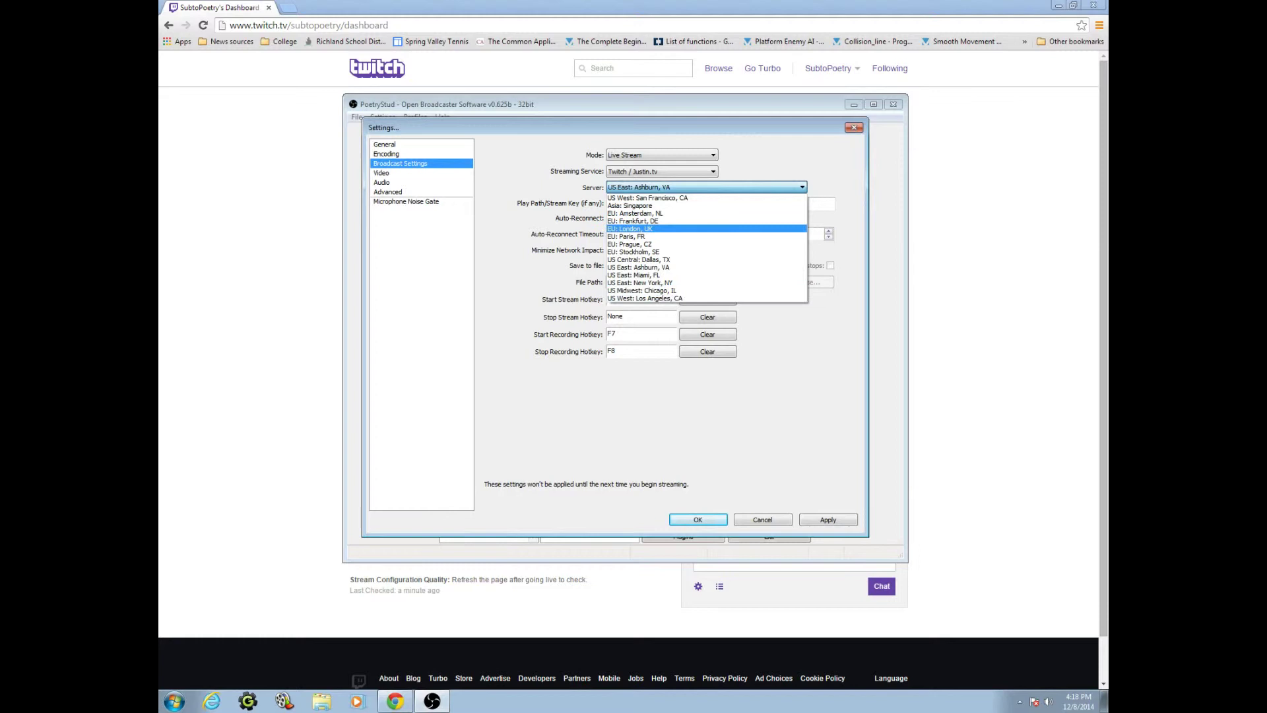
{"action": "key", "text": "Up"}
{"action": "key", "text": "Return"}
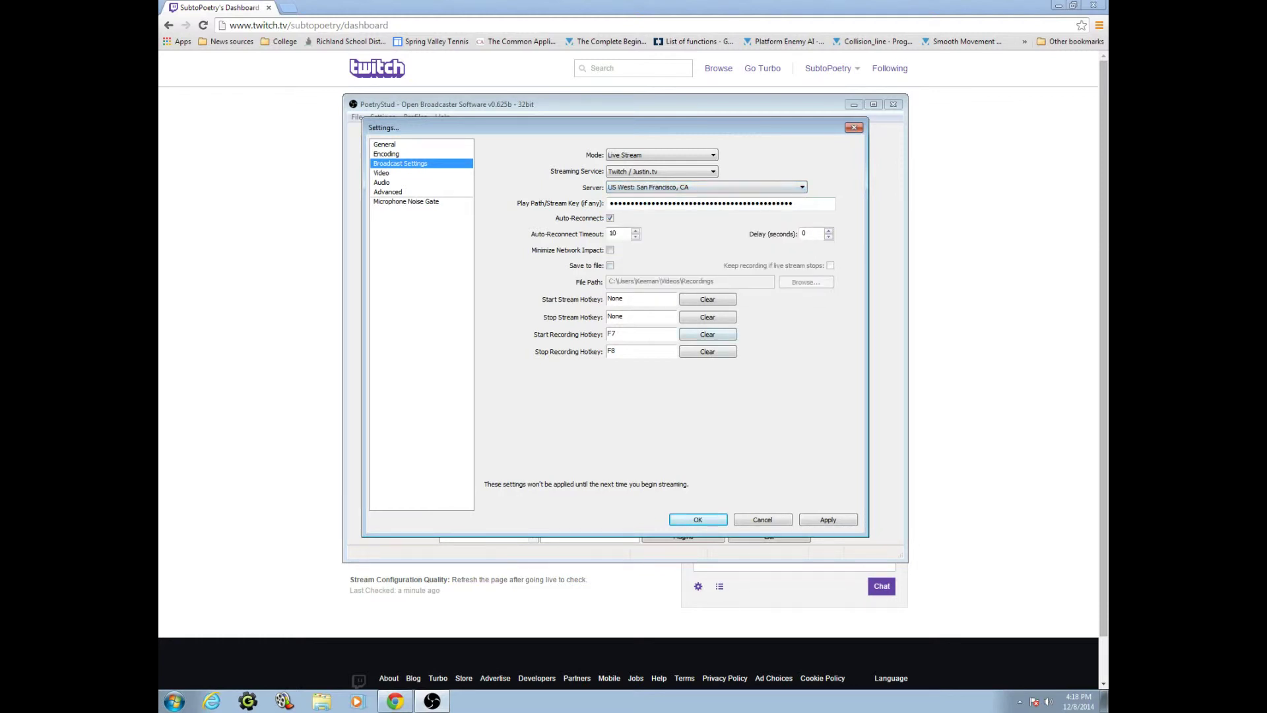
{"action": "left_click", "coordinate": [827, 519]}
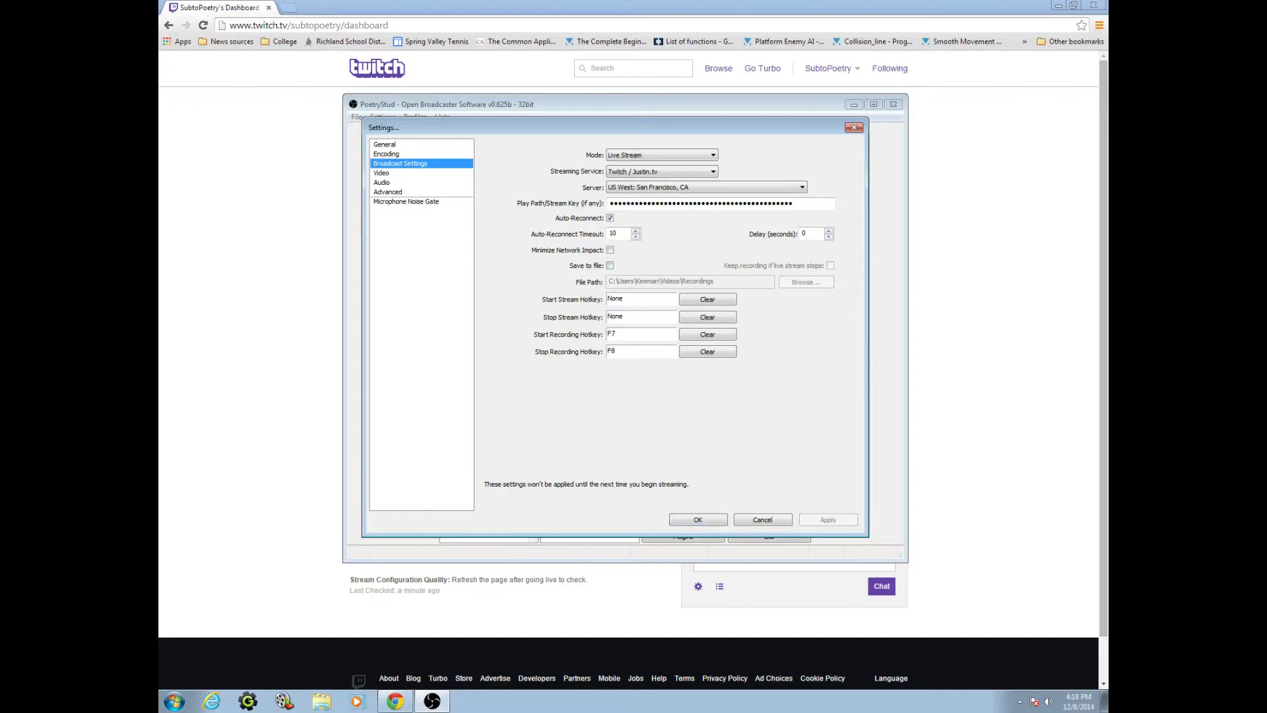
Review the advanced settings, return to the broadcast settings and accept the settings dialog
{"action": "left_click", "coordinate": [387, 191]}
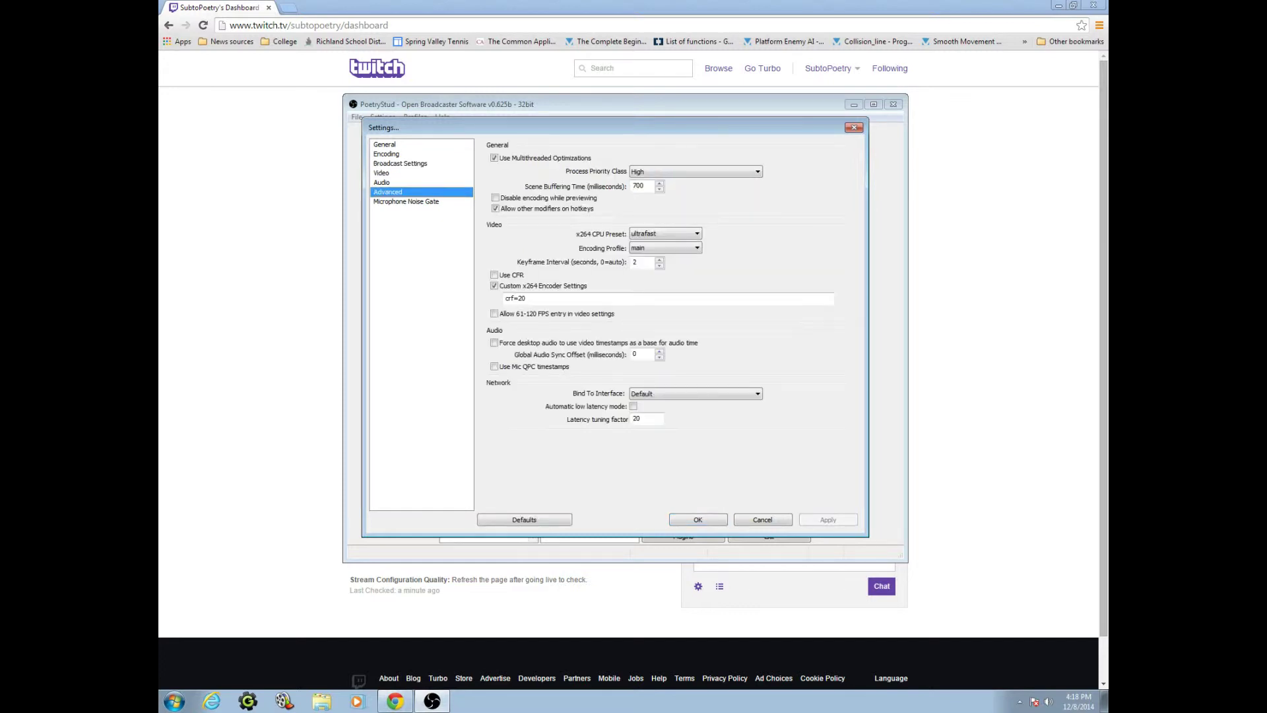
{"action": "left_click", "coordinate": [381, 172]}
{"action": "left_click", "coordinate": [400, 163]}
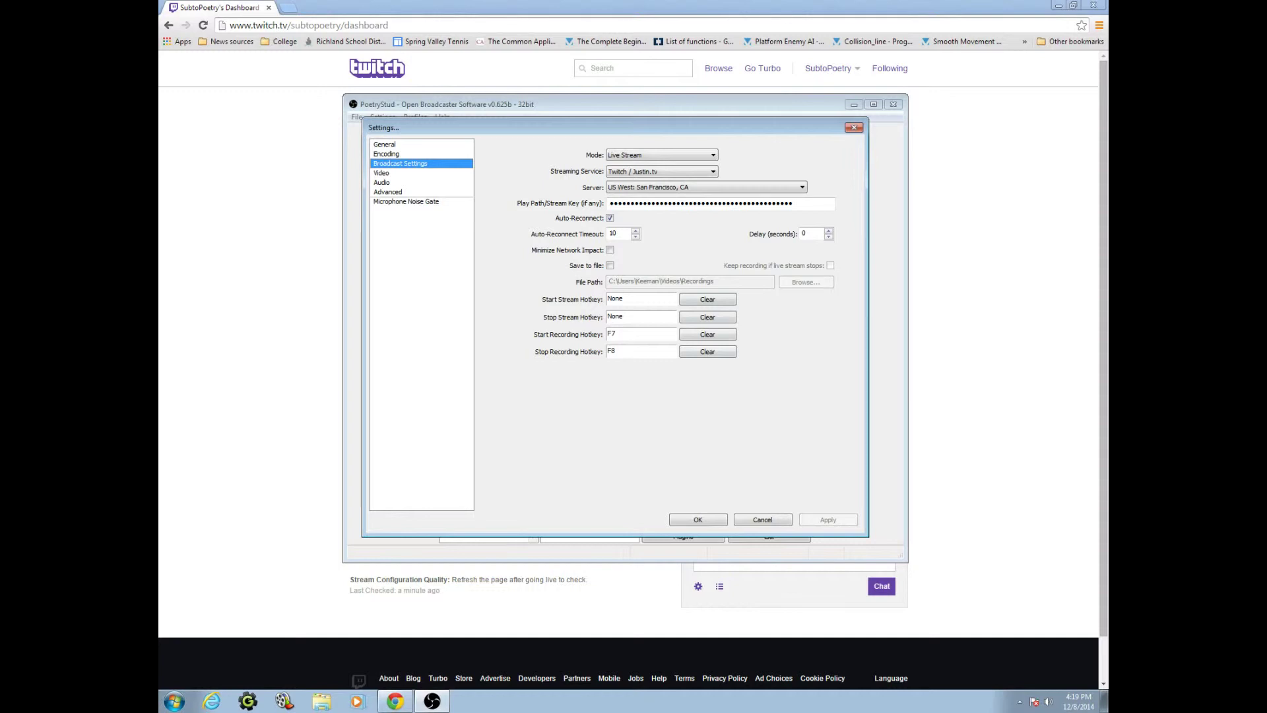
{"action": "left_click", "coordinate": [697, 519]}
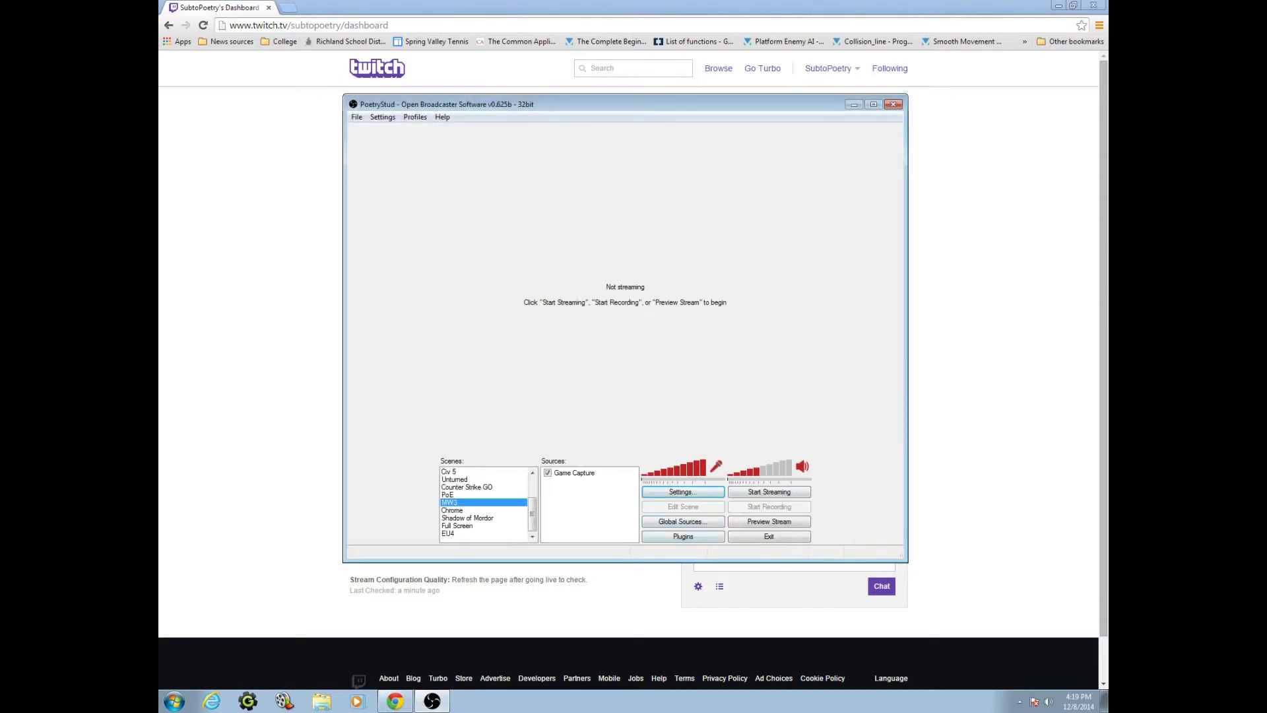
Start a test stream and stop it again
{"action": "mouse_move", "coordinate": [532, 514]}
{"action": "left_mouse_down"}
{"action": "mouse_move", "coordinate": [532, 493]}
{"action": "mouse_move", "coordinate": [531, 515]}
{"action": "left_mouse_up"}
{"action": "key", "text": "Return"}
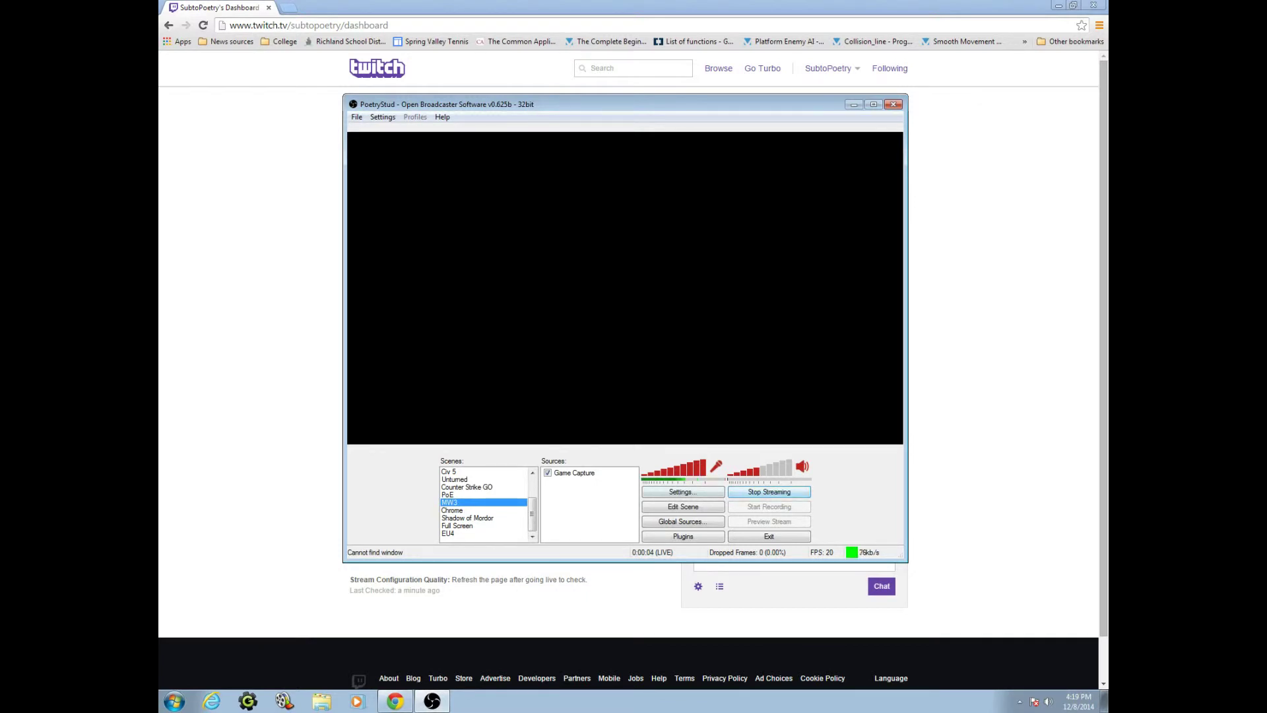
{"action": "left_click", "coordinate": [768, 491]}
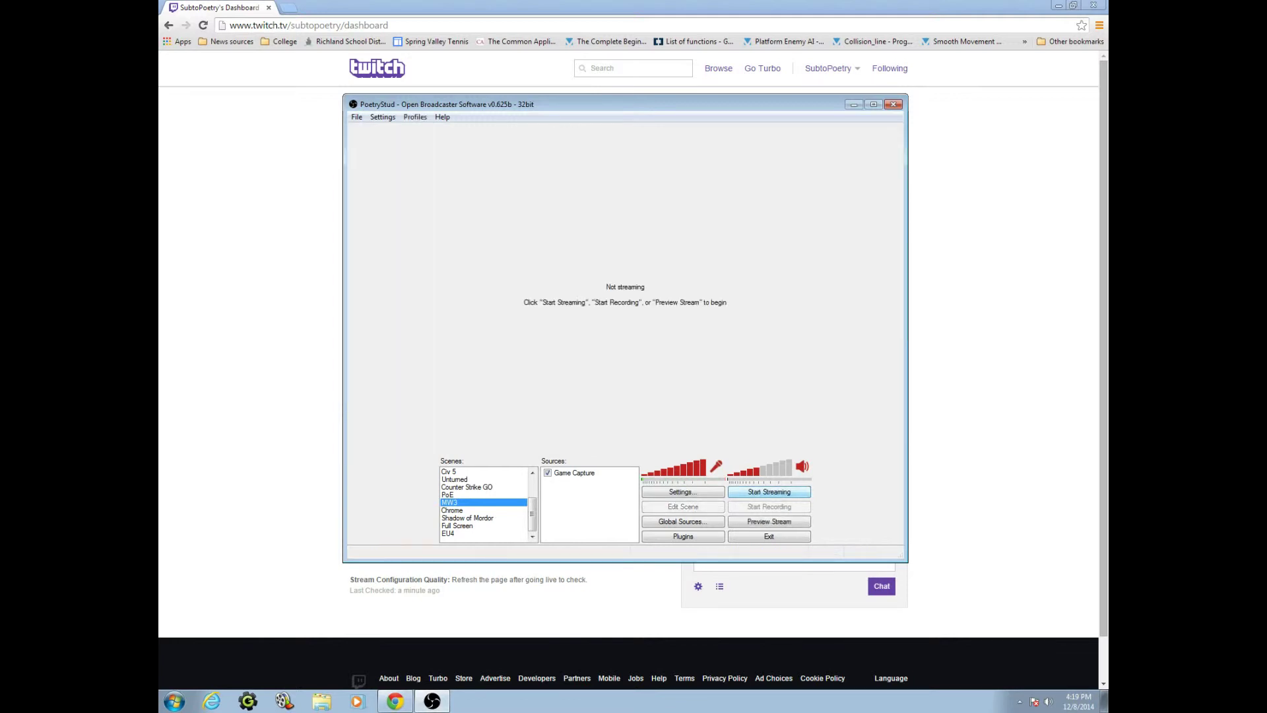
Switch to the Twitch dashboard and mute the channel's video preview
{"action": "key", "text": "alt+Tab"}
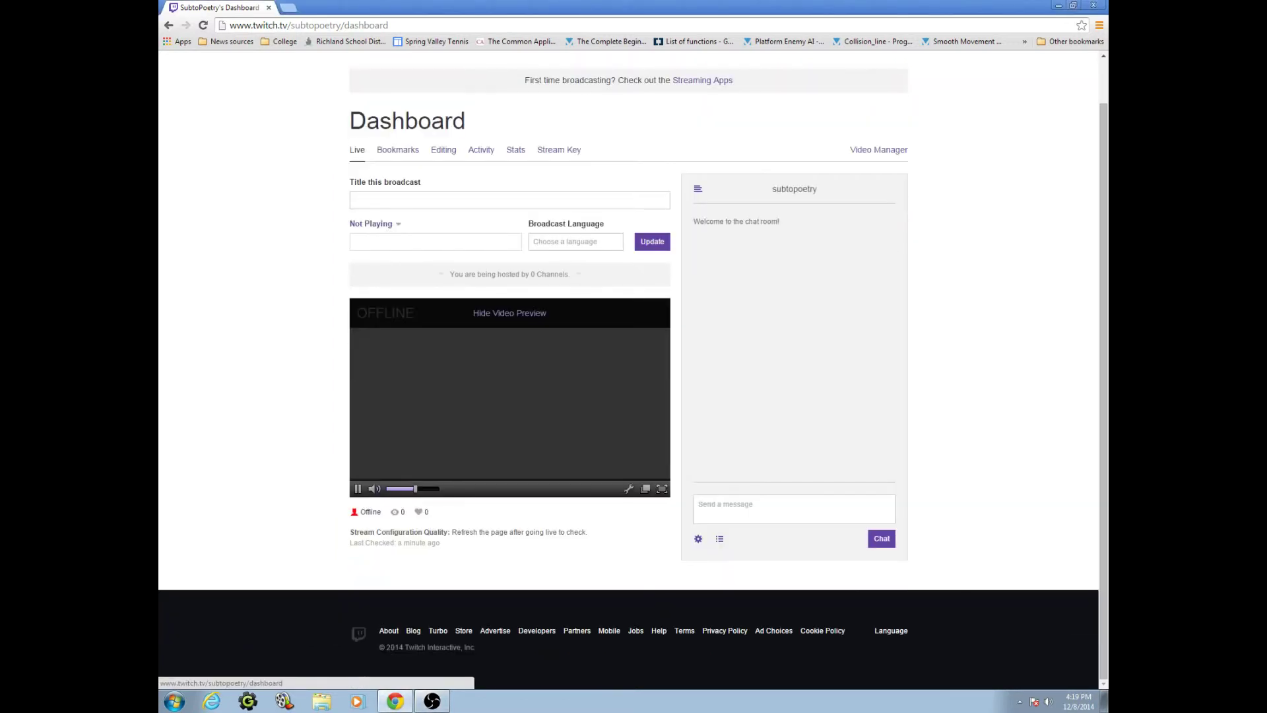
{"action": "scroll", "coordinate": [509, 396], "scroll_direction": "up", "scroll_amount": 1}
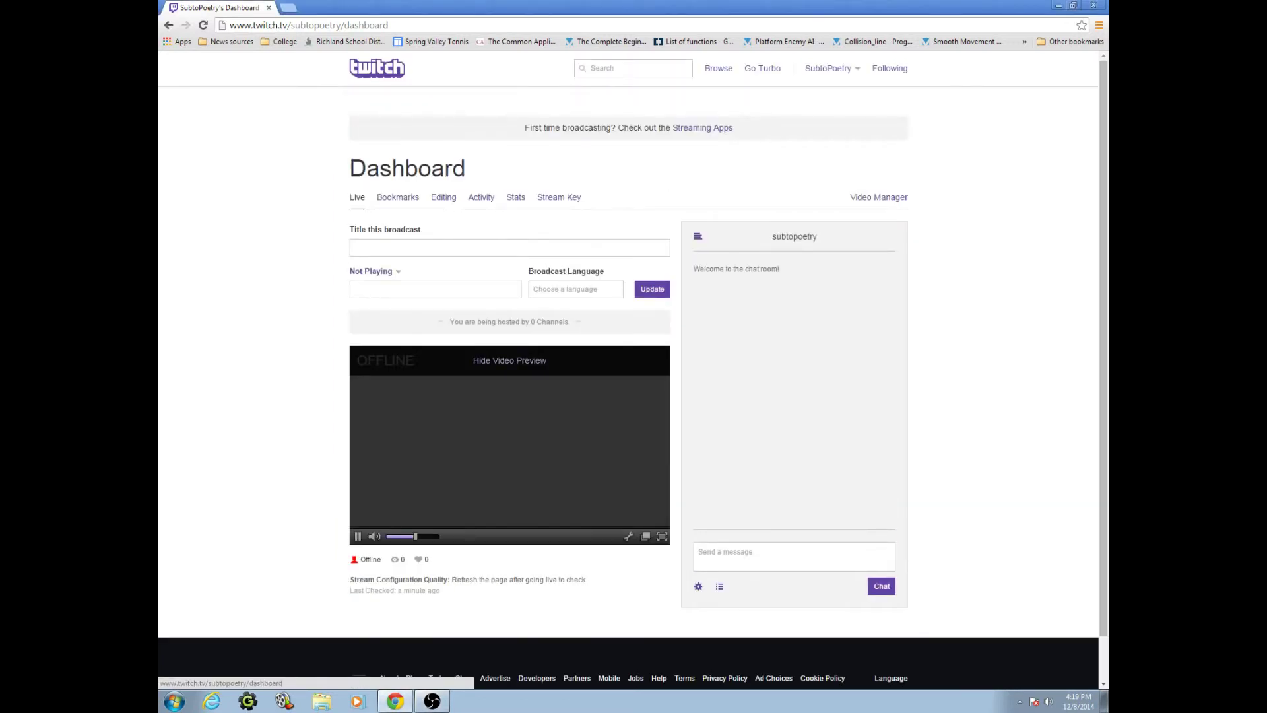
{"action": "left_click", "coordinate": [374, 536]}
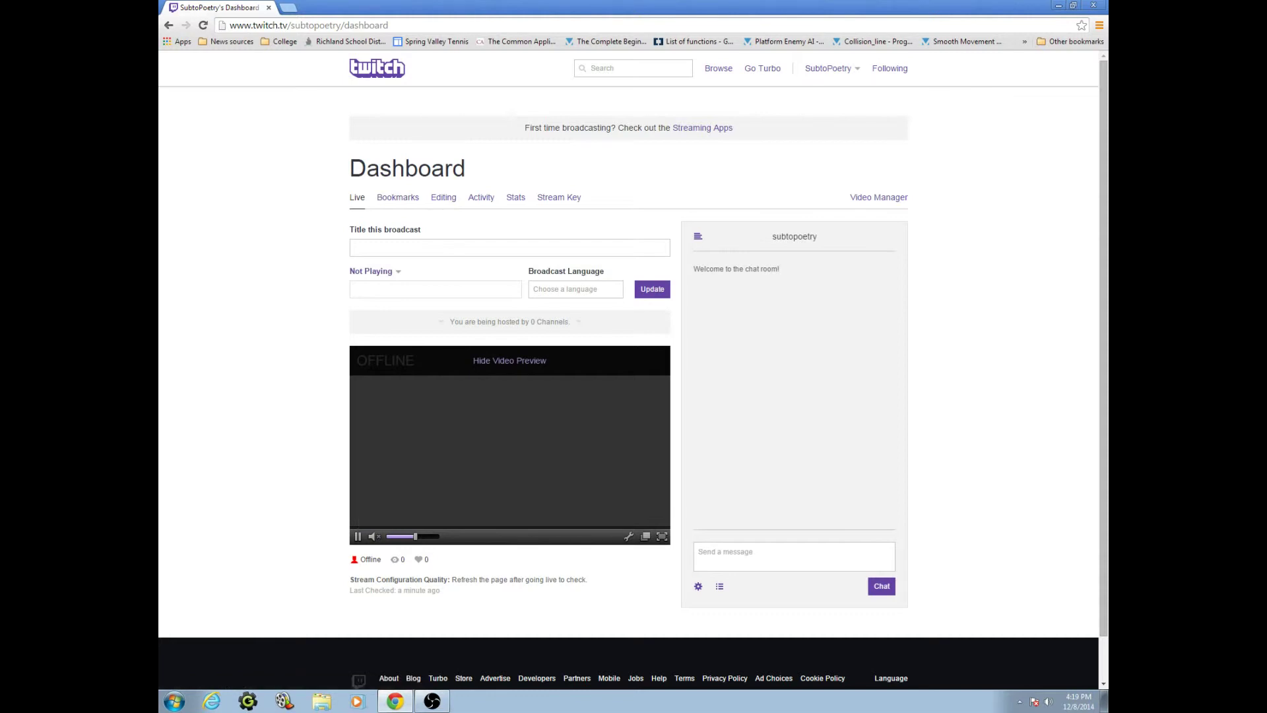
Start streaming from Open Broadcaster Software and reload the Twitch dashboard in Chrome
{"action": "left_click", "coordinate": [431, 701]}
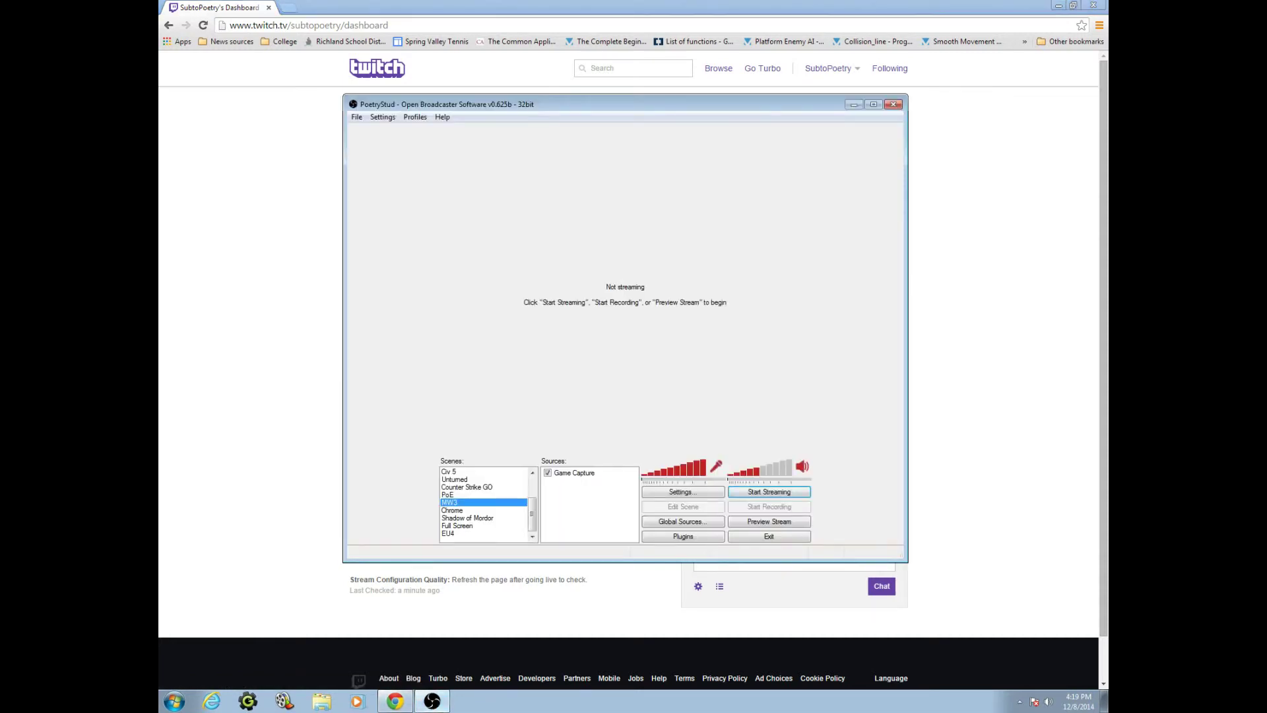
{"action": "left_click", "coordinate": [770, 492]}
{"action": "left_click", "coordinate": [432, 701]}
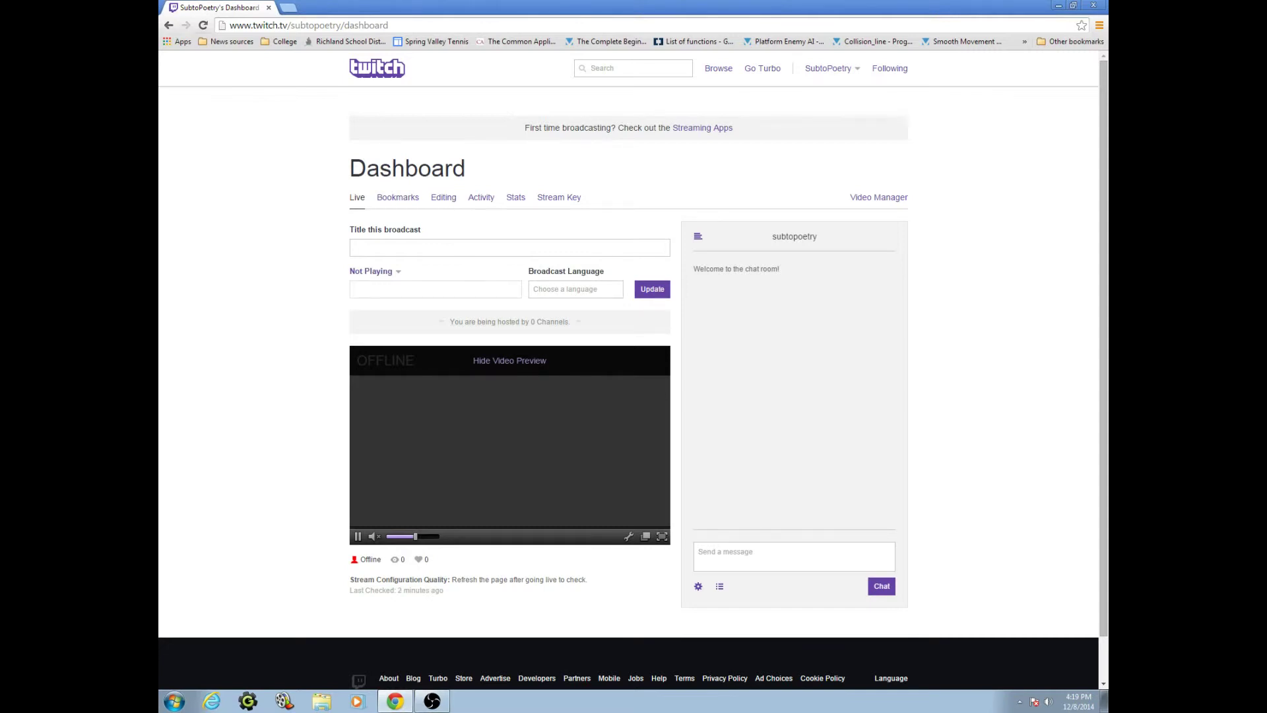
{"action": "key", "text": "F5"}
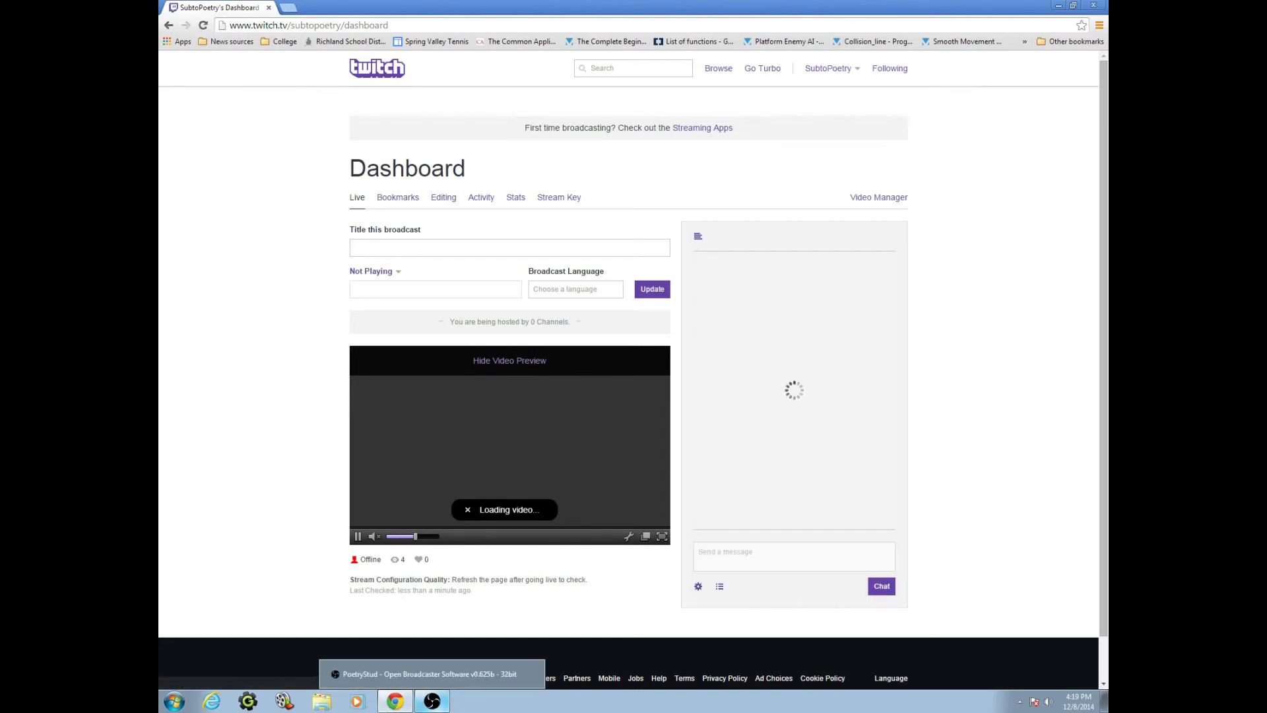
Stop the stream in Open Broadcaster Software and check the video preview on the Twitch dashboard
{"action": "left_click", "coordinate": [431, 701]}
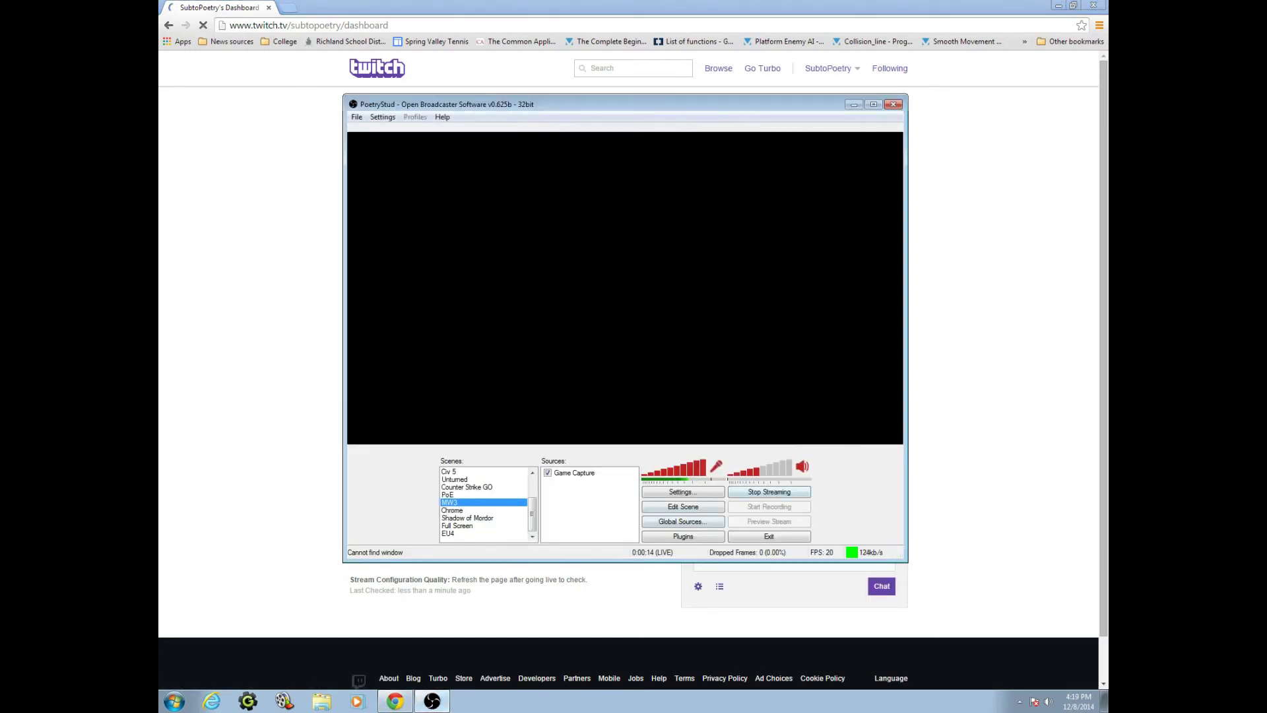
{"action": "left_click", "coordinate": [768, 491]}
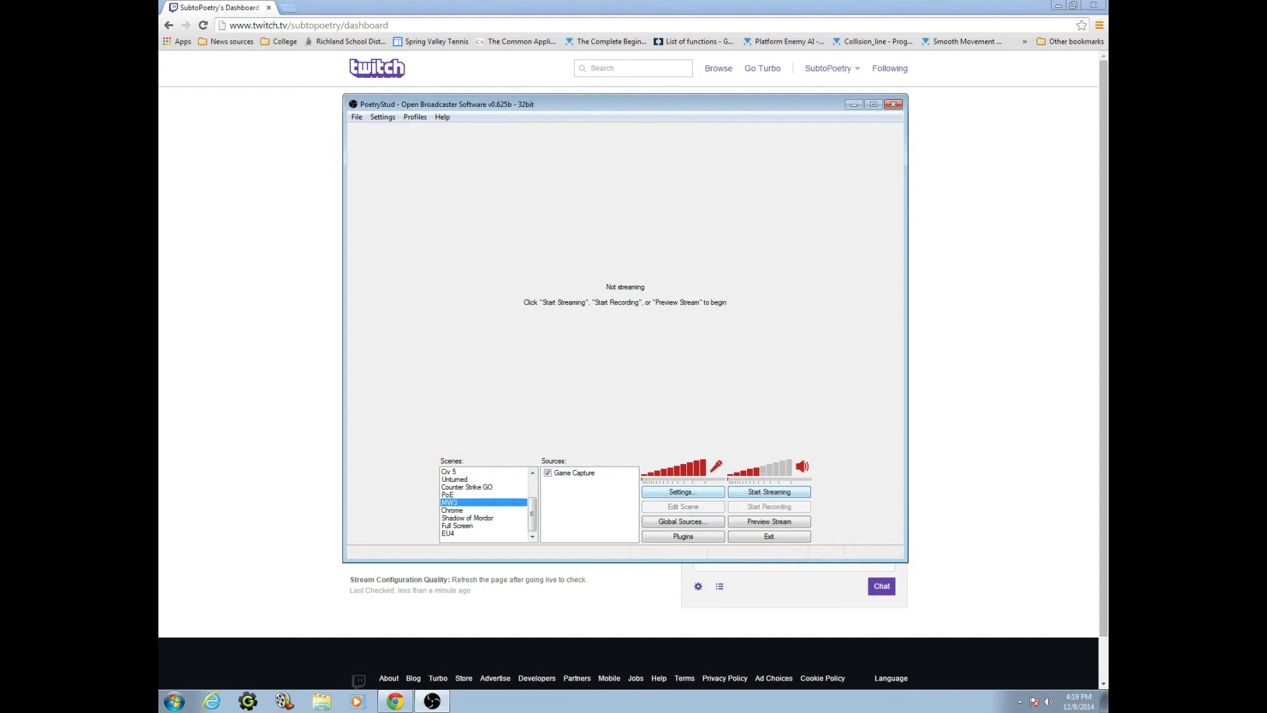
{"action": "key", "text": "alt+Tab"}
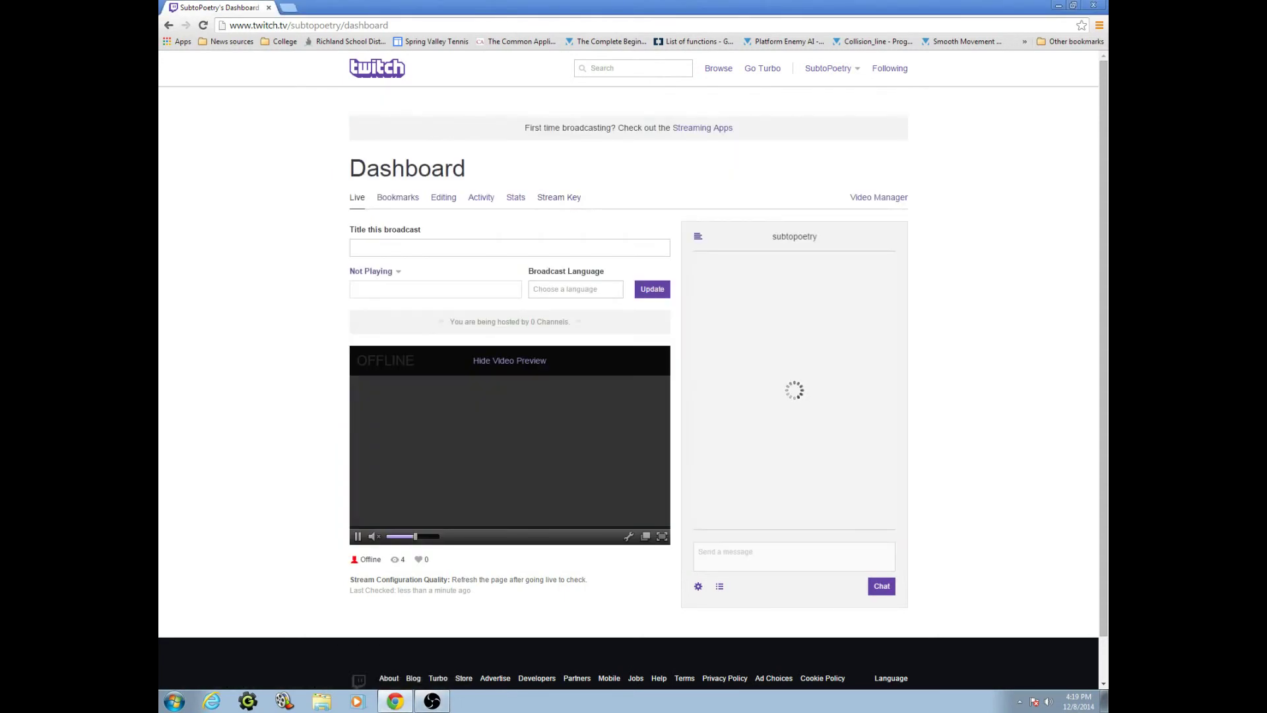
{"action": "key", "text": "alt+Tab"}
Reopen the broadcast settings to review the streaming service, server and stream key, and close the dialog
{"action": "left_click", "coordinate": [683, 491]}
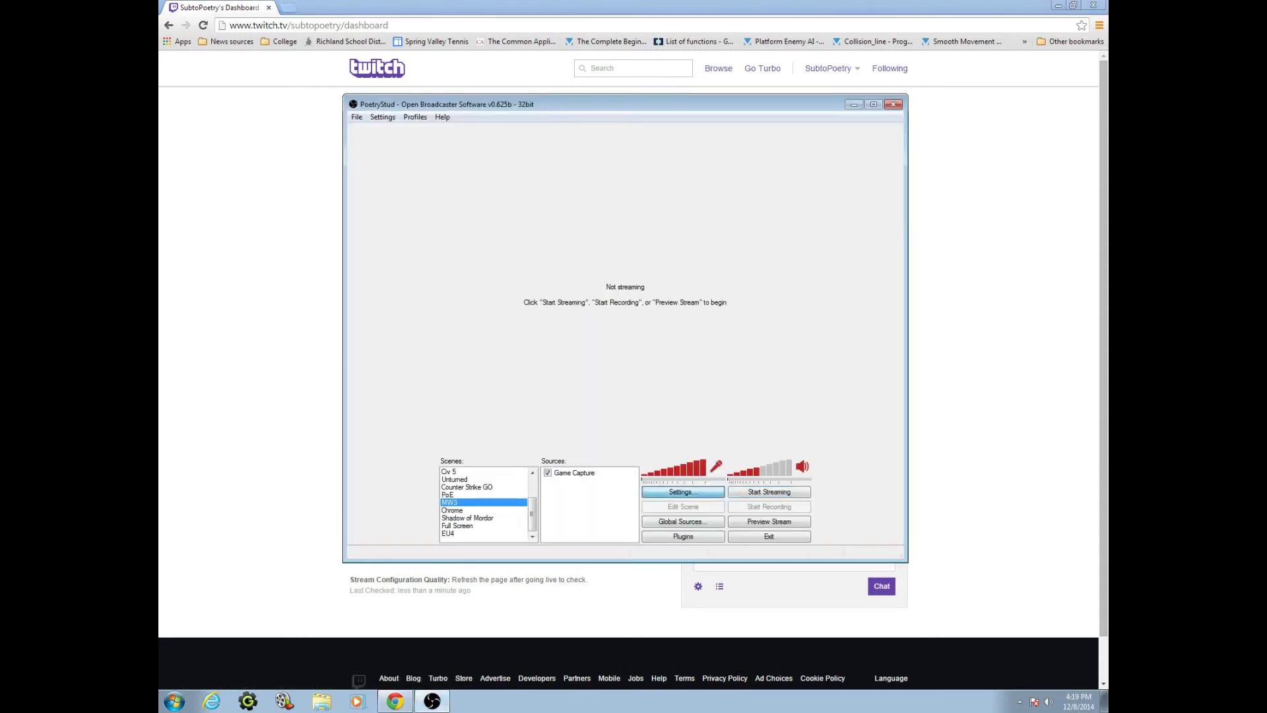
{"action": "left_click", "coordinate": [418, 181]}
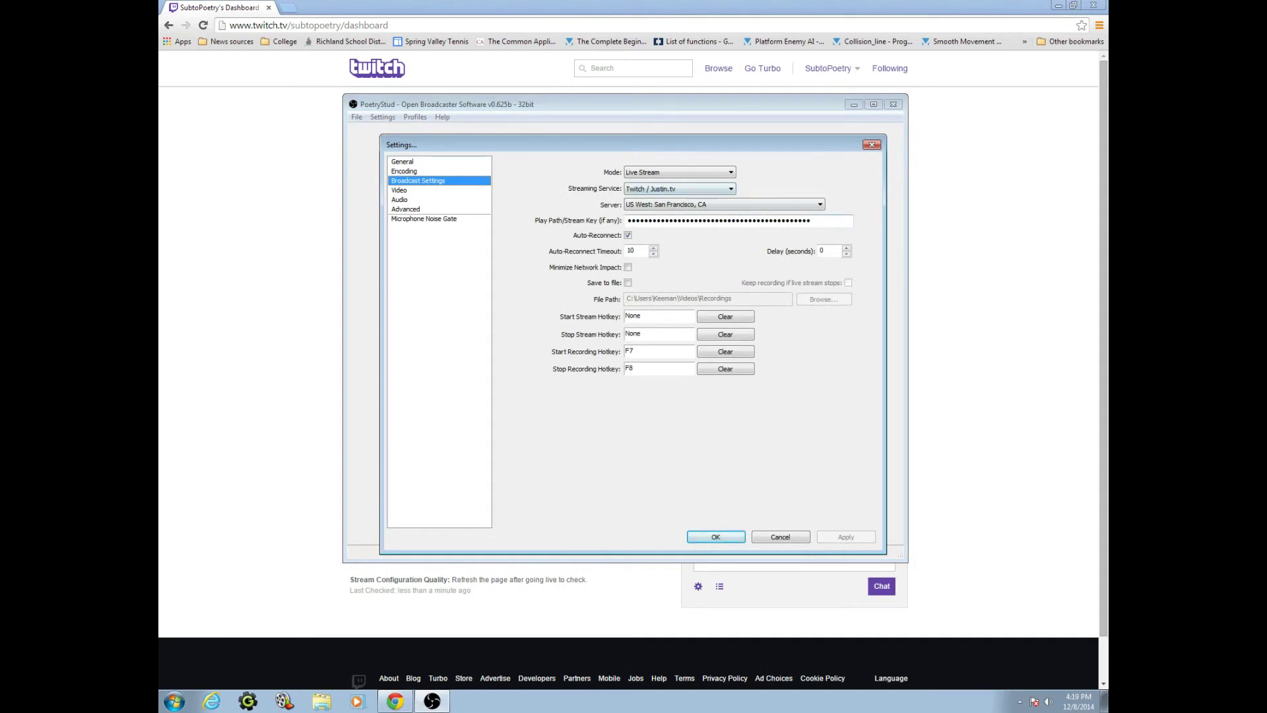
{"action": "key", "text": "Return"}
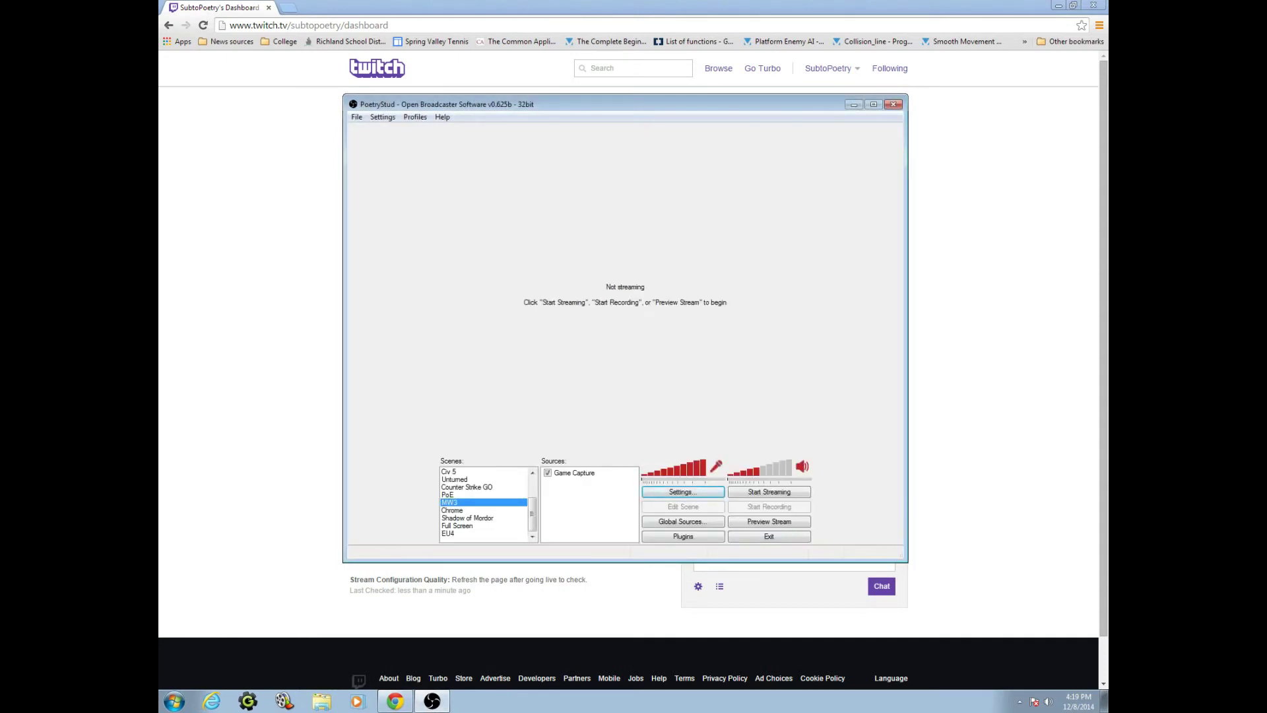
Start the live stream using the current scene's Game Capture source
{"action": "left_click", "coordinate": [573, 472]}
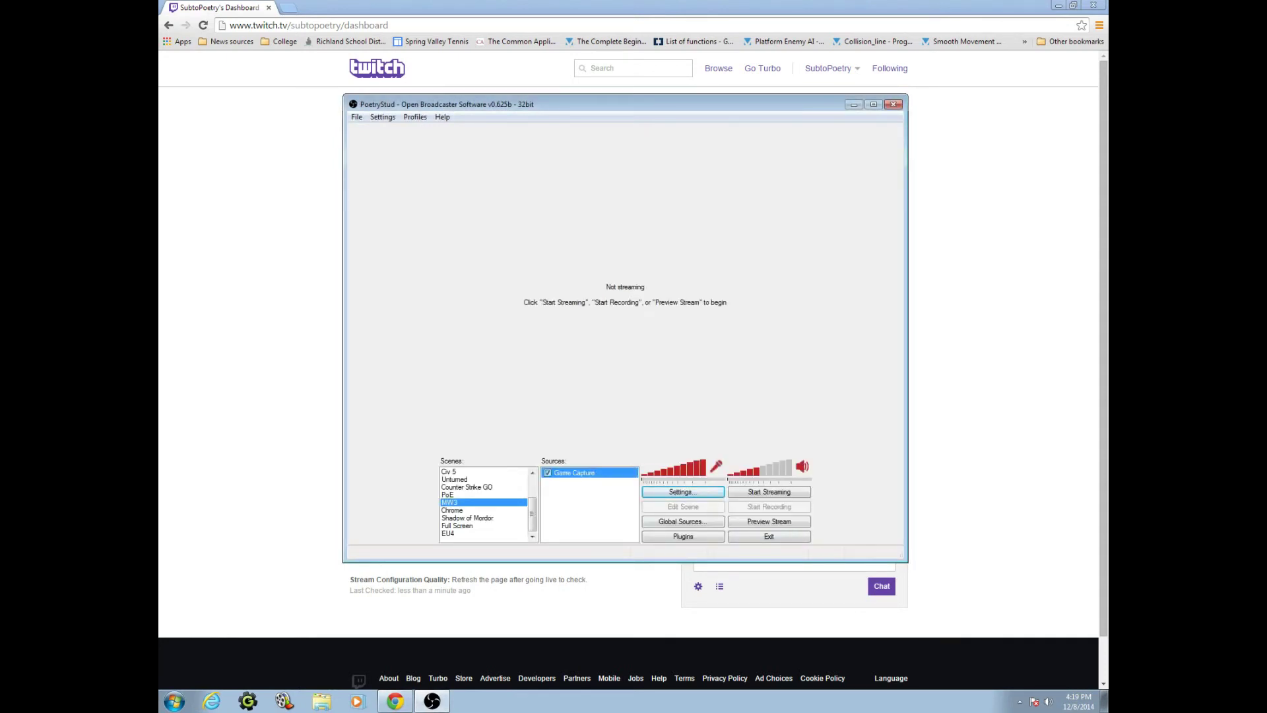
{"action": "left_click", "coordinate": [589, 506]}
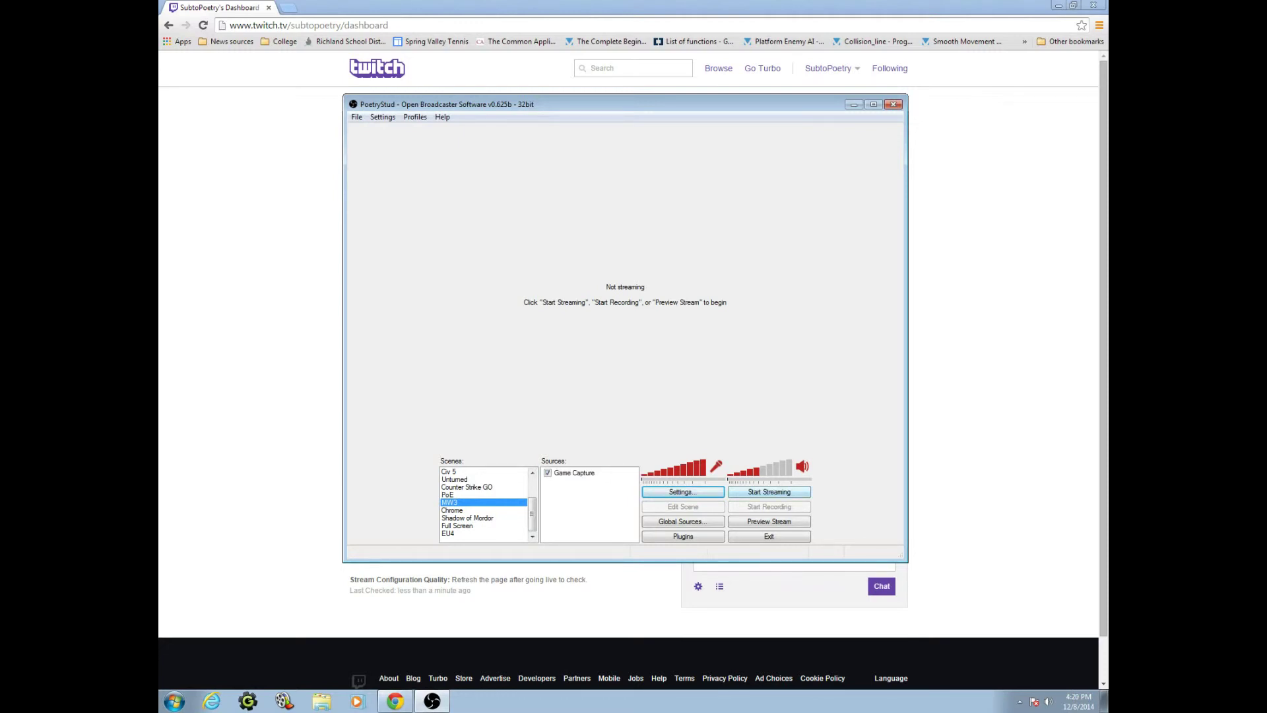
{"action": "left_click", "coordinate": [768, 491]}
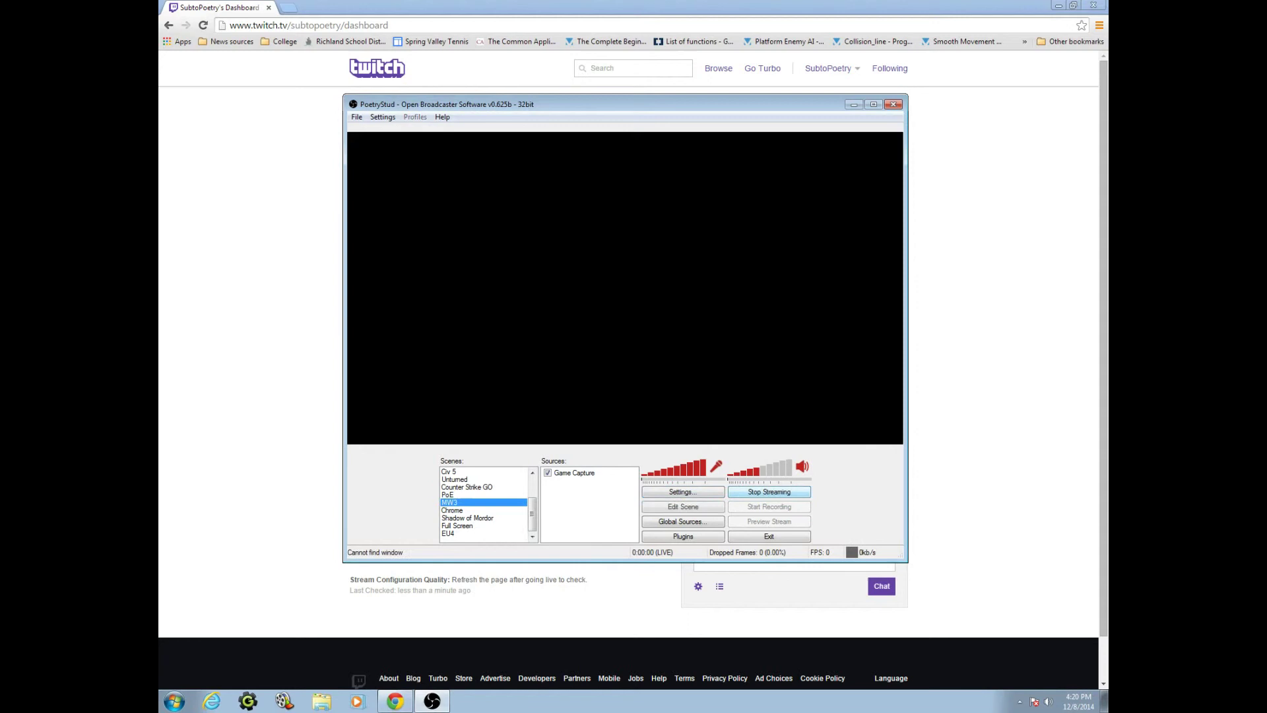
Switch to the Twitch dashboard and title the broadcast "gjfdgdikgdfhdhg"
{"action": "key", "text": "alt+Tab"}
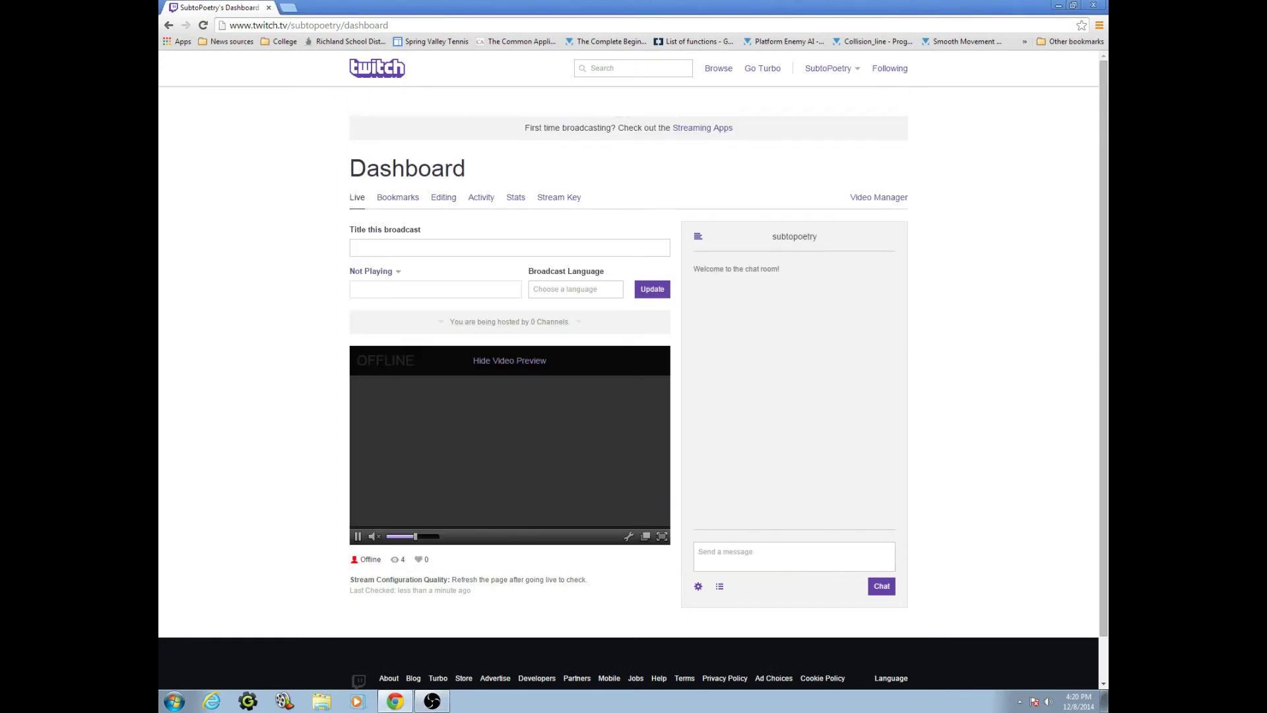
{"action": "left_click", "coordinate": [354, 247]}
{"action": "type", "text": "gjfdgdikgdfhdhg"}
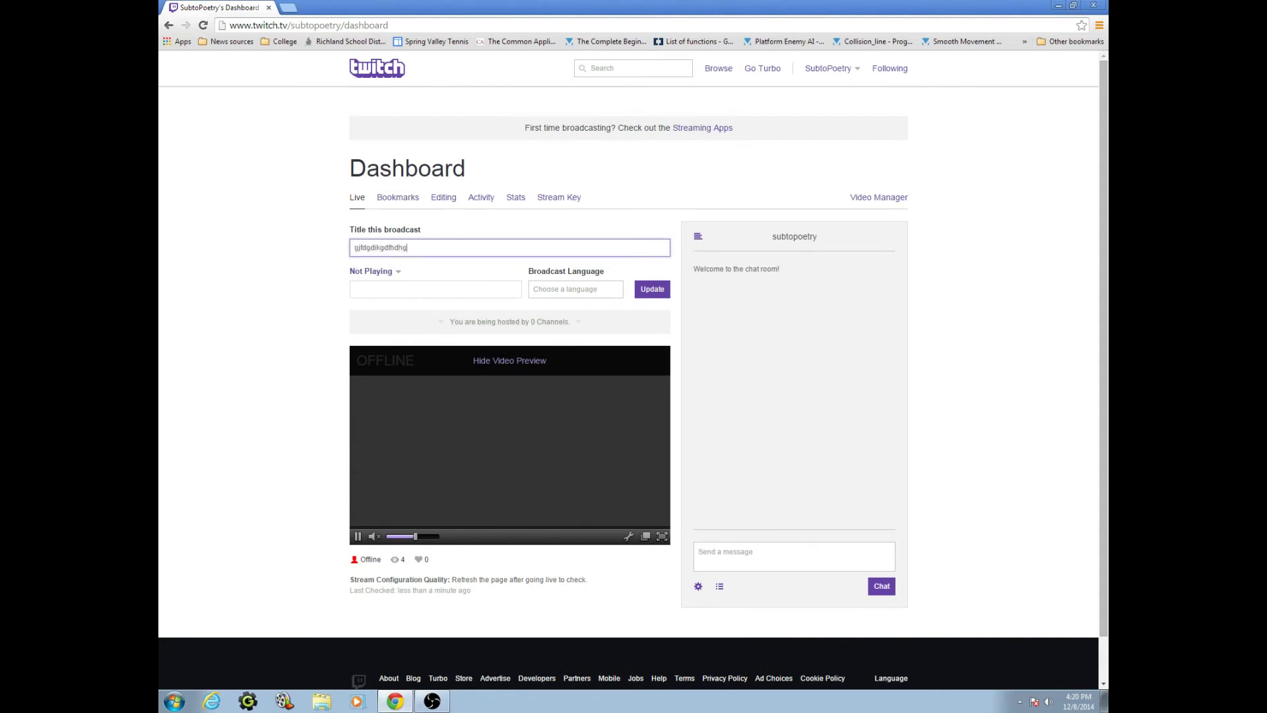
{"action": "left_click_drag", "start_coordinate": [462, 270], "coordinate": [907, 678]}
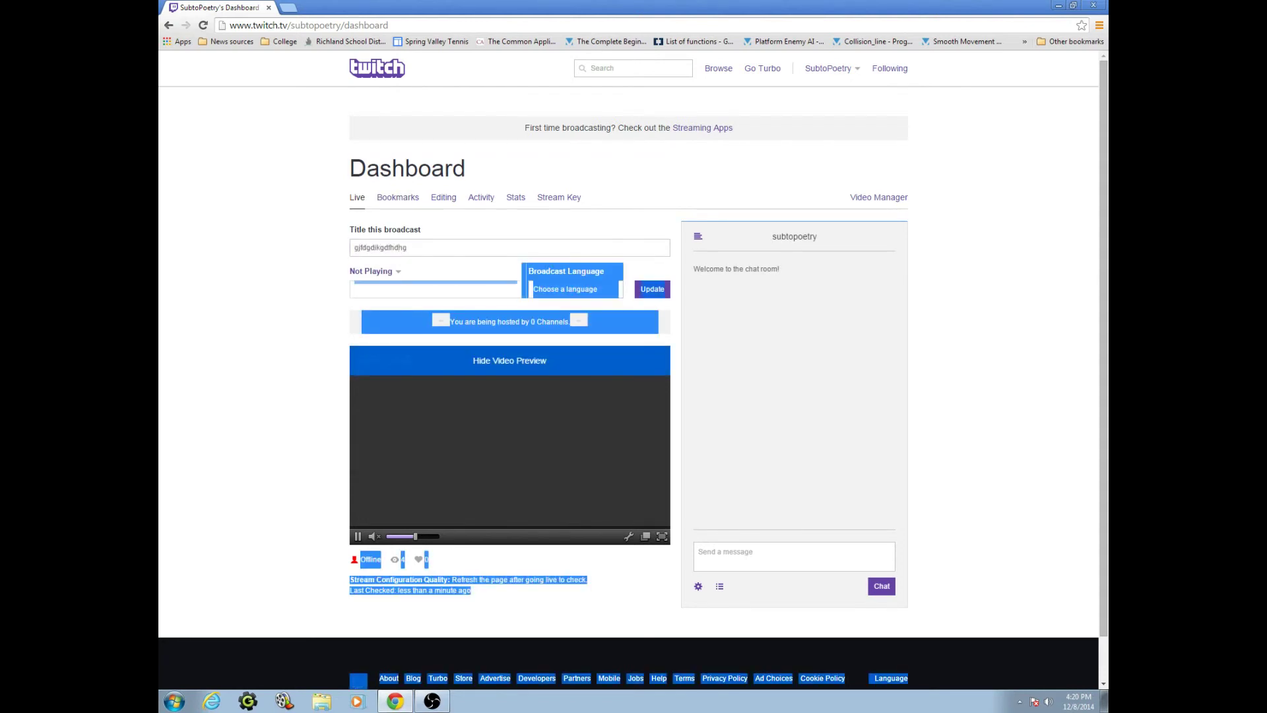
{"action": "left_click", "coordinate": [398, 247]}
Change the channel status to Playing and enter "hgdhjgdjgd" as the game
{"action": "left_click", "coordinate": [375, 271]}
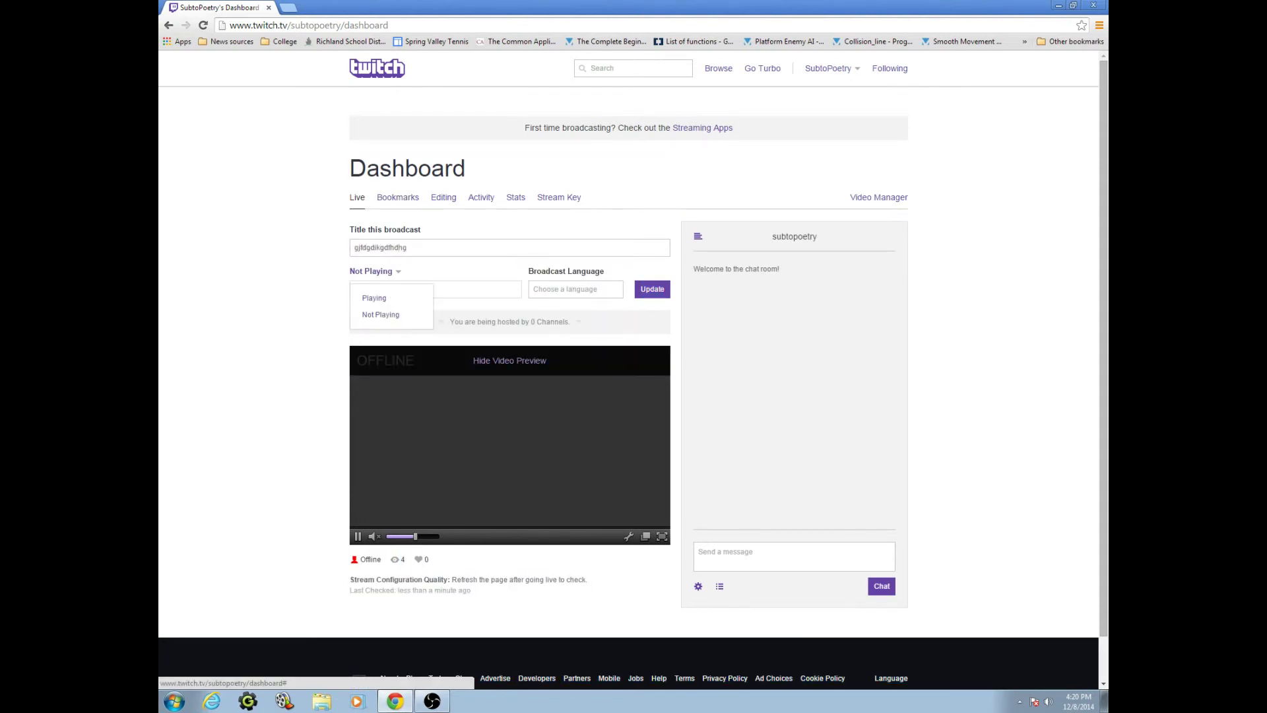
{"action": "left_click", "coordinate": [373, 296]}
{"action": "left_click", "coordinate": [373, 289]}
{"action": "type", "text": "hgdhjgdjgd"}
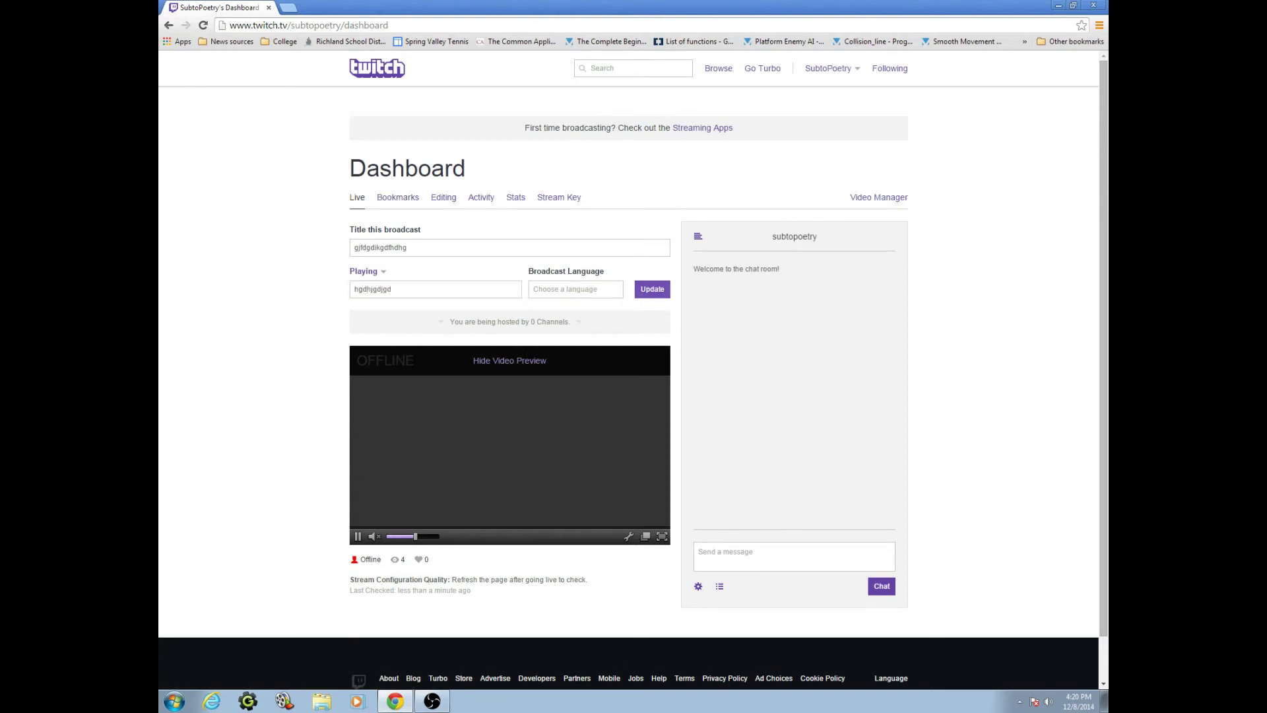
Try to update the broadcast information and set the broadcast language to English
{"action": "left_click", "coordinate": [652, 289]}
{"action": "left_click", "coordinate": [575, 289]}
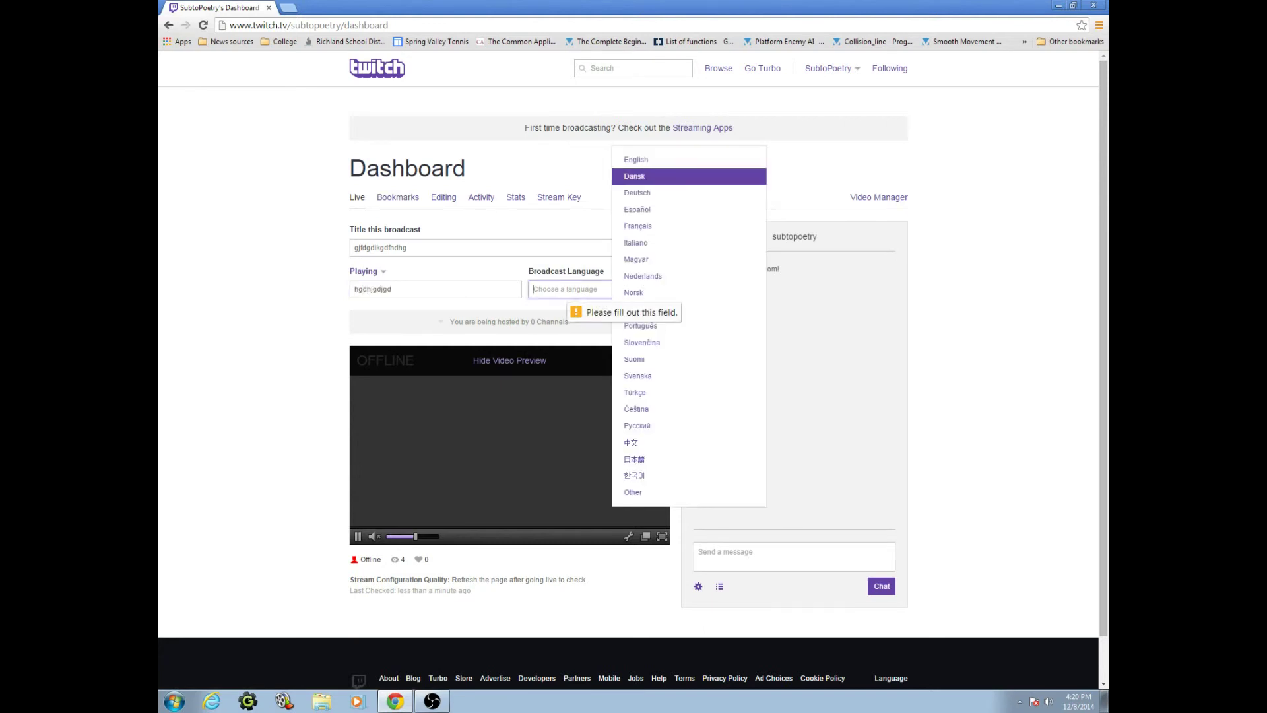
{"action": "left_click", "coordinate": [635, 159]}
{"action": "scroll", "coordinate": [628, 369], "scroll_direction": "down", "scroll_amount": 1}
{"action": "scroll", "coordinate": [628, 369], "scroll_direction": "up", "scroll_amount": 1}
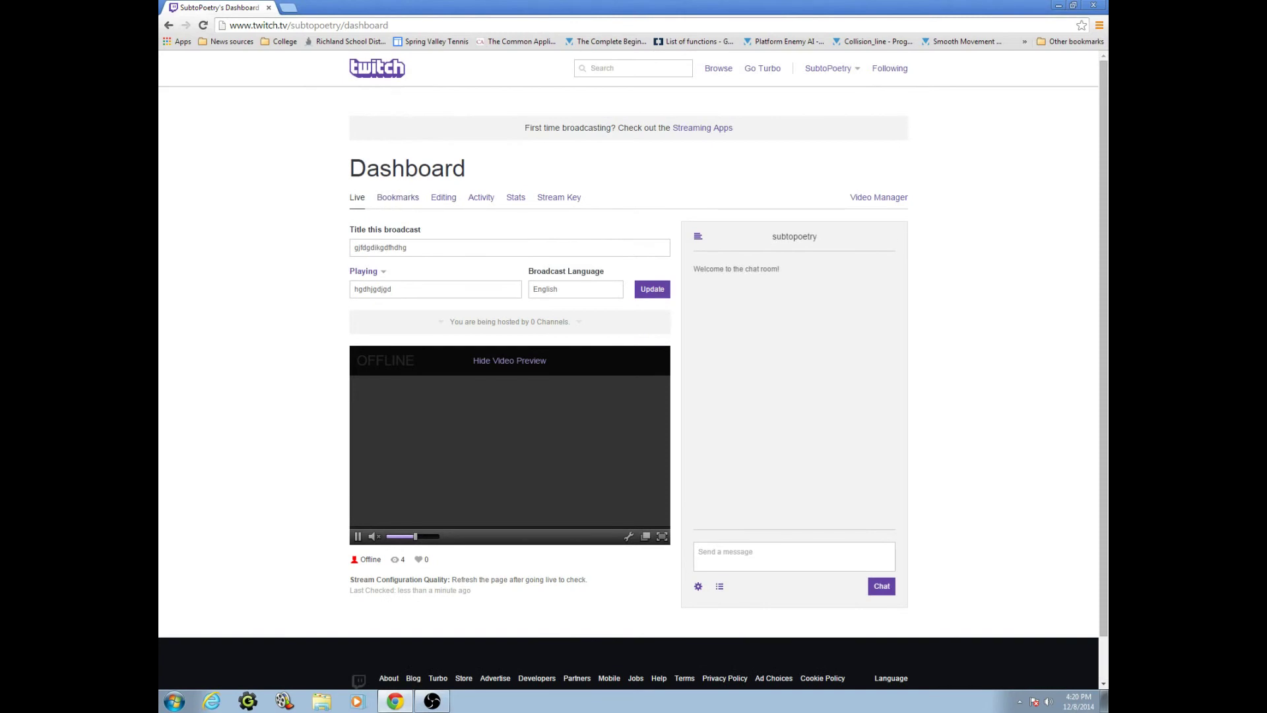
Check the running stream in Open Broadcaster Software and return to the chat message field on the Twitch dashboard
{"action": "key", "text": "alt+Tab"}
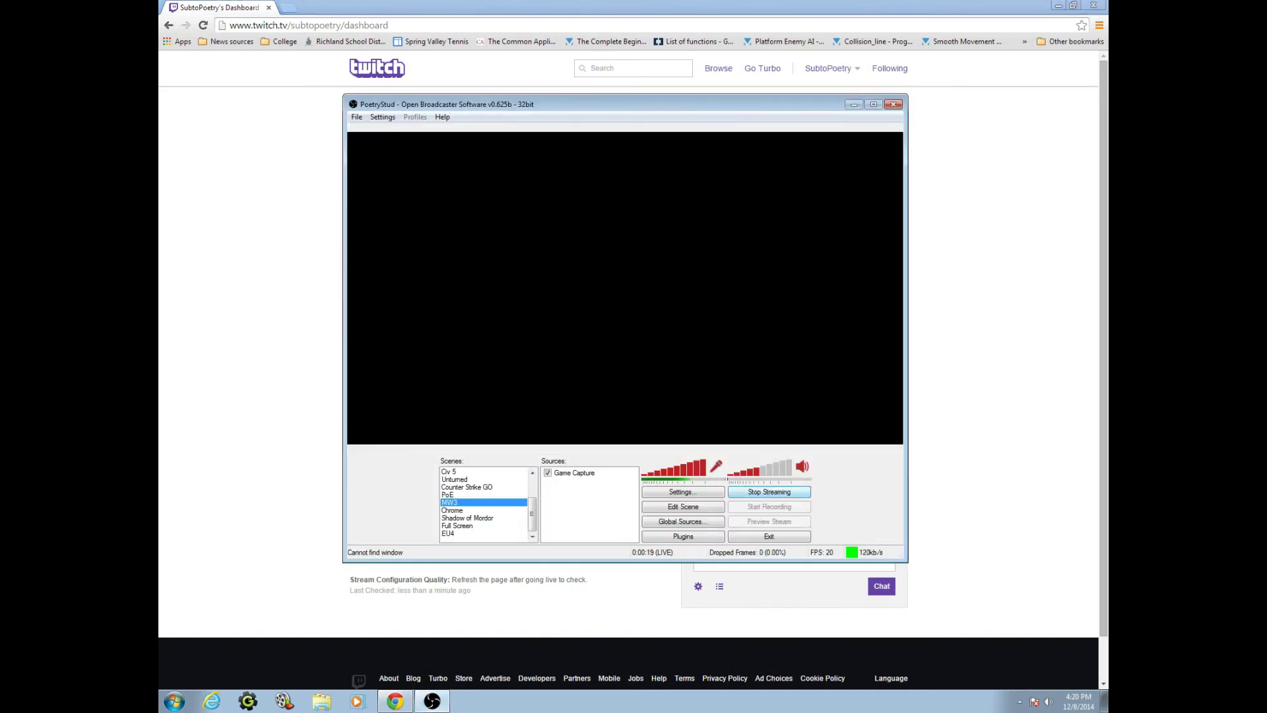
{"action": "key", "text": "alt+Tab"}
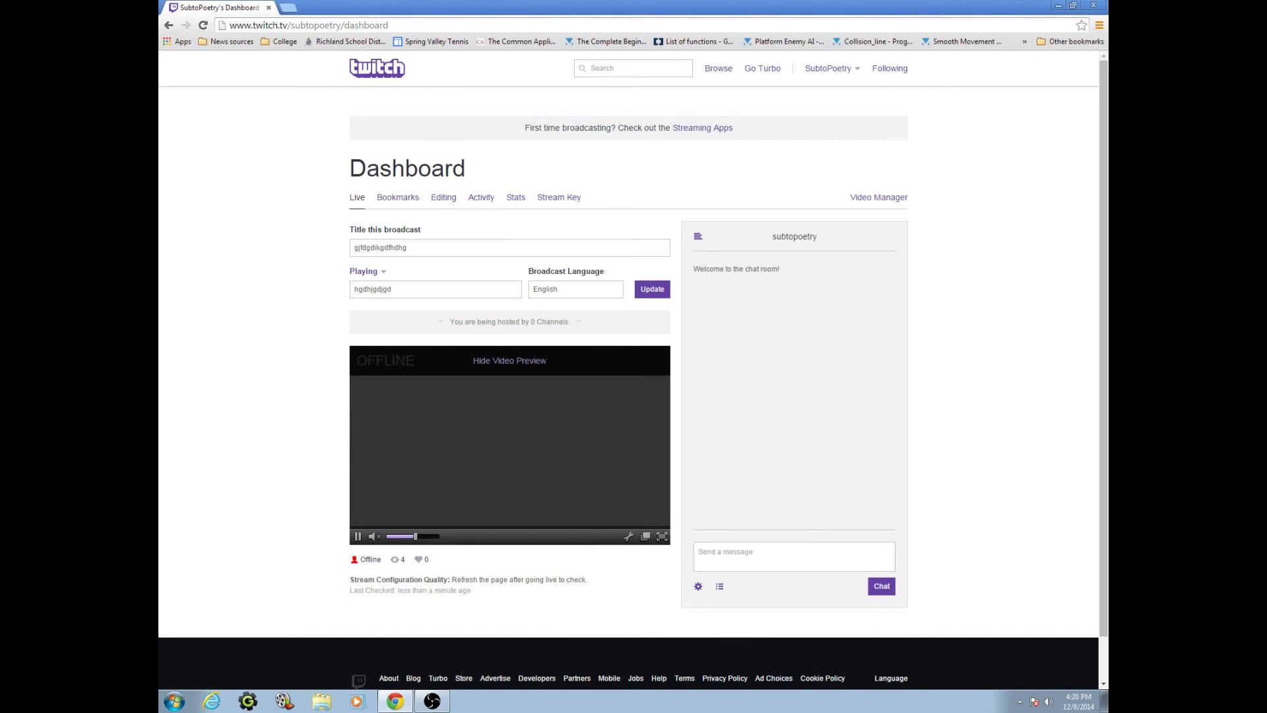
{"action": "left_click", "coordinate": [699, 551]}
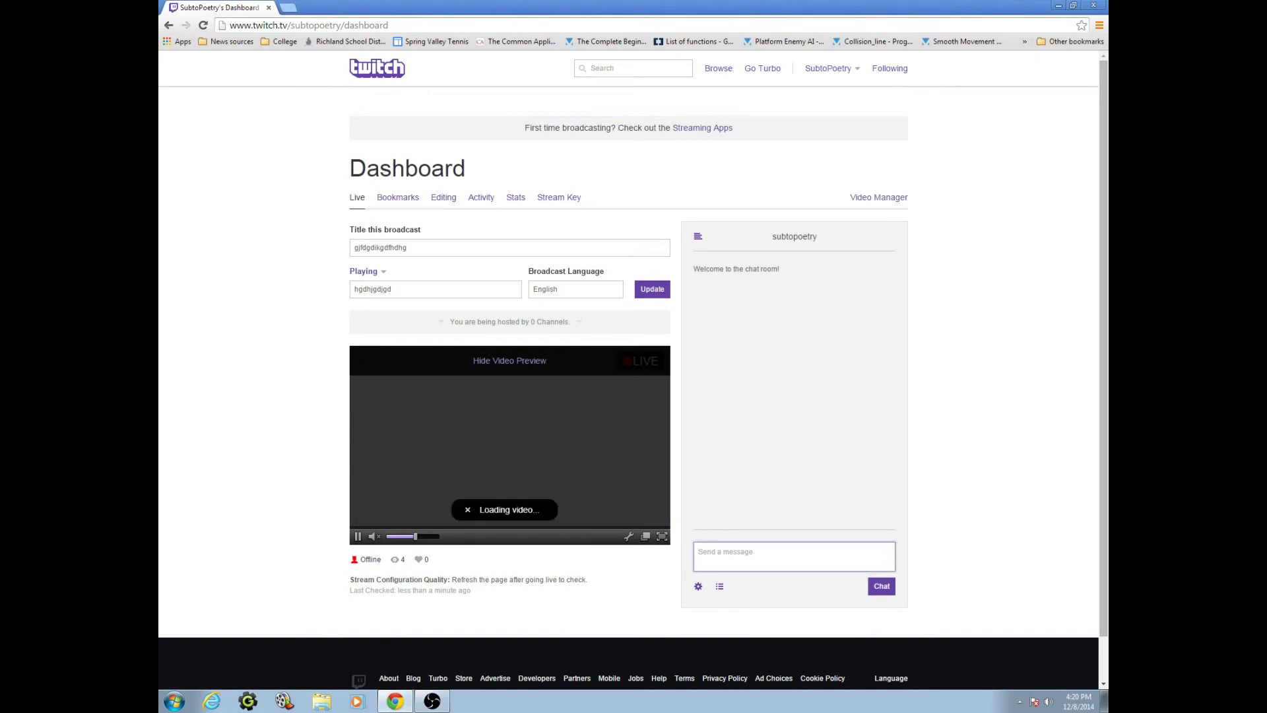